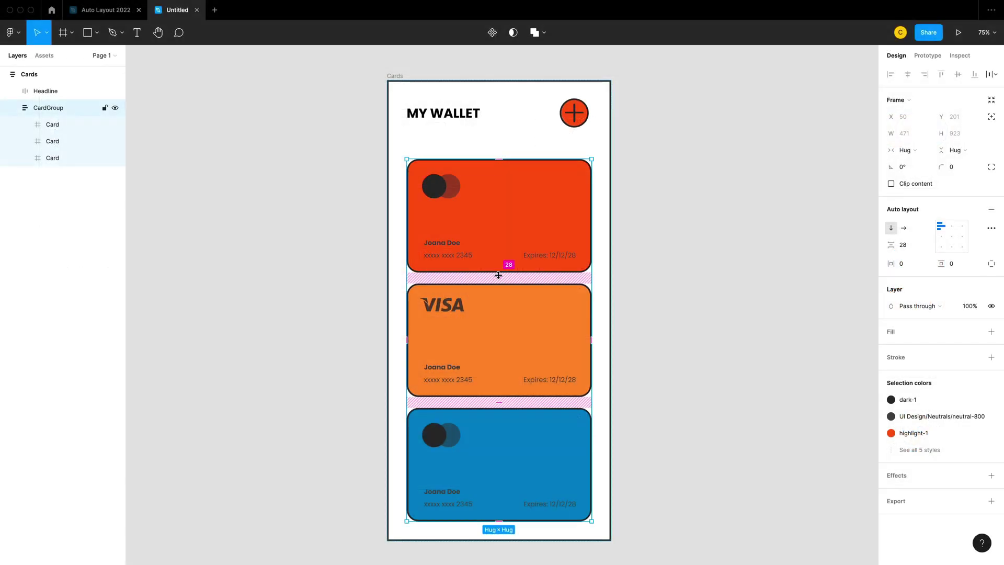
- Drag the card group's spacing negative so the three wallet cards overlap
left_click_drag(497, 275, 499, 225)
key("Escape")
scroll(515, 209, "up", 3)
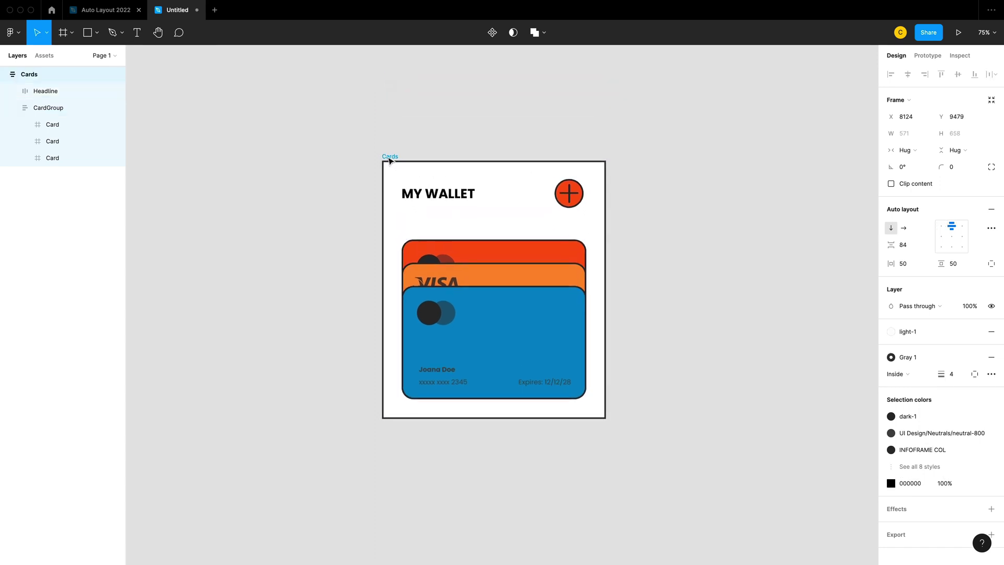
- Try a fixed gap and centred alignment on the headline row, then restore auto spacing
left_click(526, 195)
left_click_drag(526, 194, 511, 197)
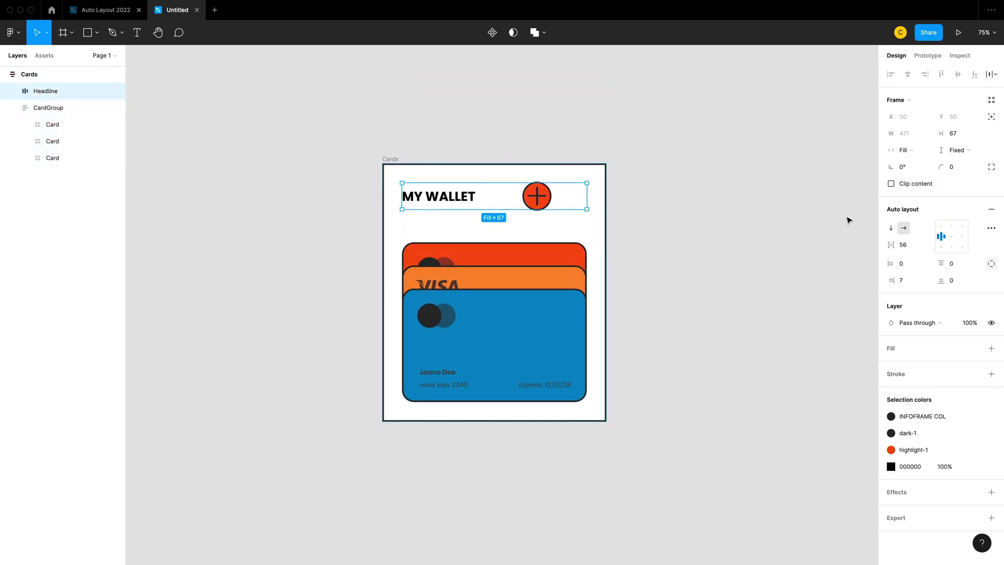
left_click(950, 233)
key("x")
- Lay the cards out horizontally and pack the plus icon beside MY WALLET
left_click(544, 271)
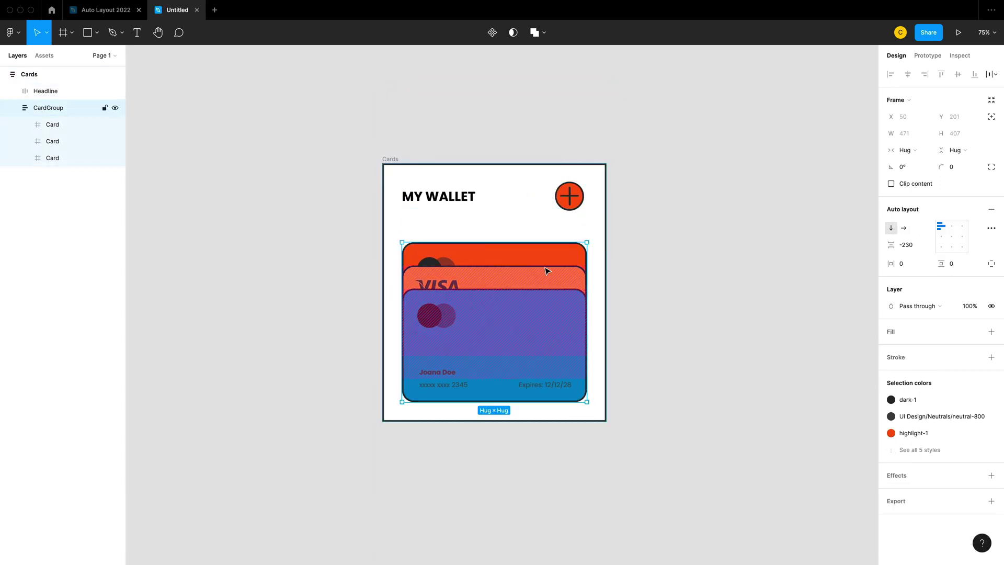
left_click(904, 227)
left_click(742, 205)
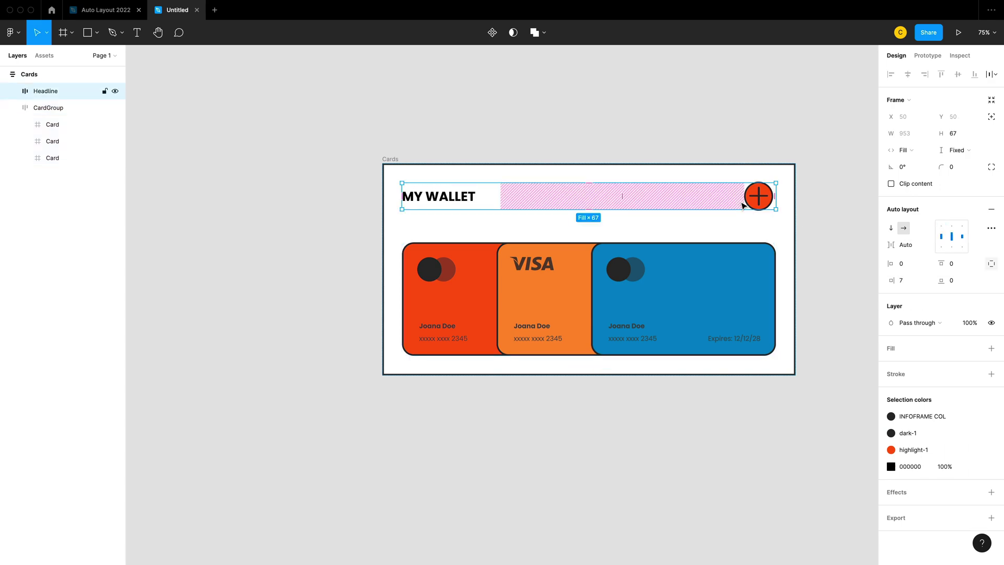
left_click(951, 237)
left_click(941, 236)
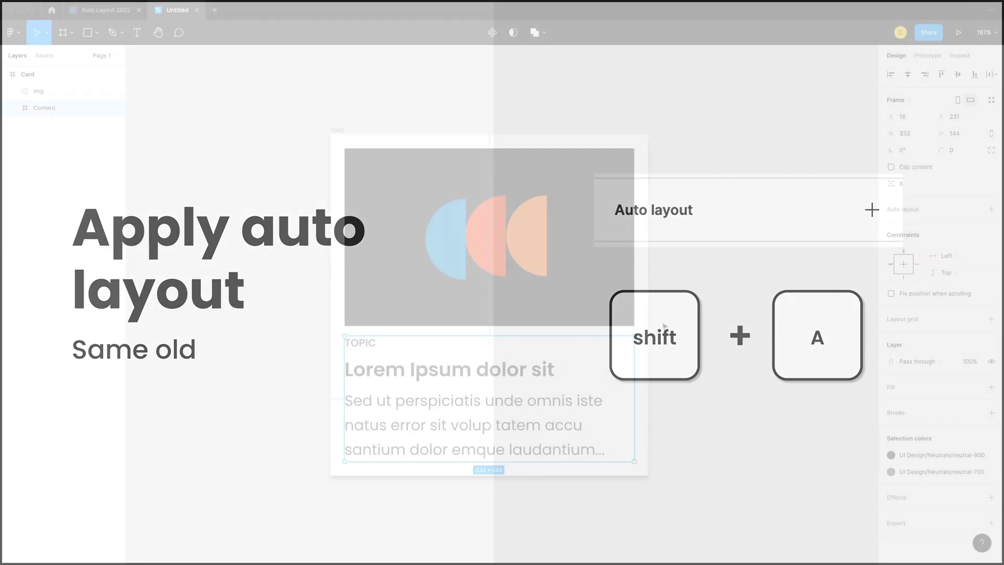
- Add auto layout to the Content block and the Card frame, stacking image and text with 16 gap
key("shift+a")
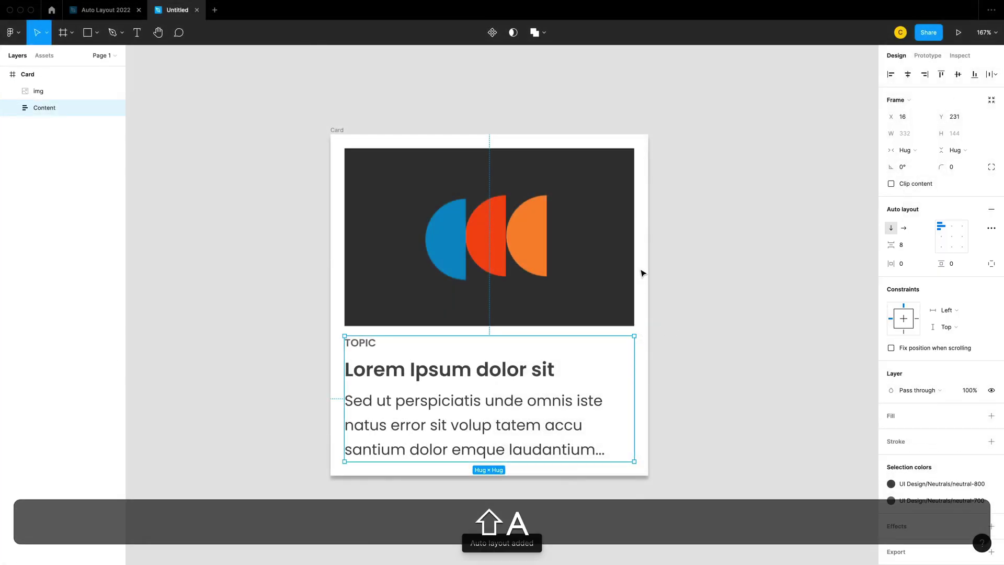
left_click(336, 130)
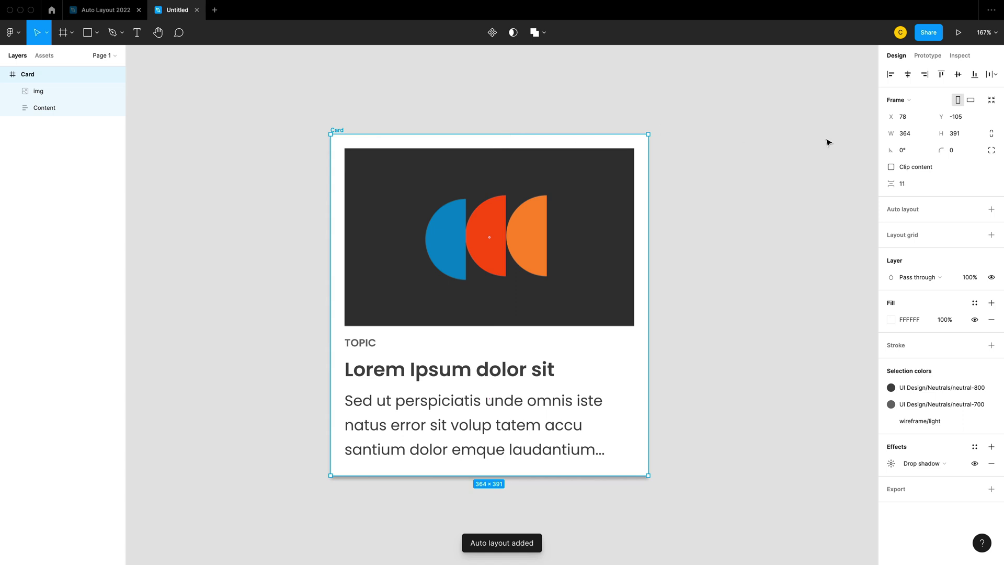
left_click(991, 210)
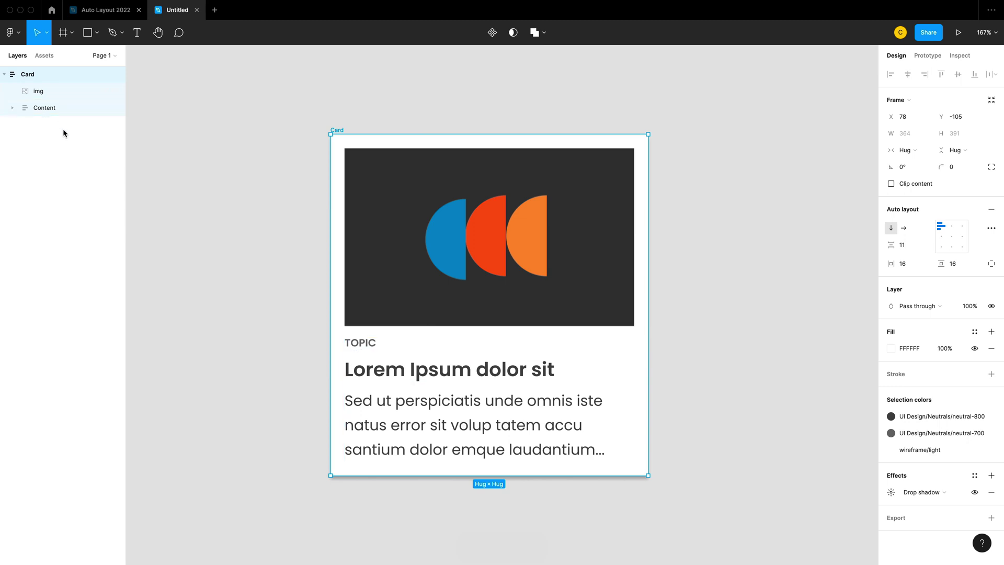
key("Return")
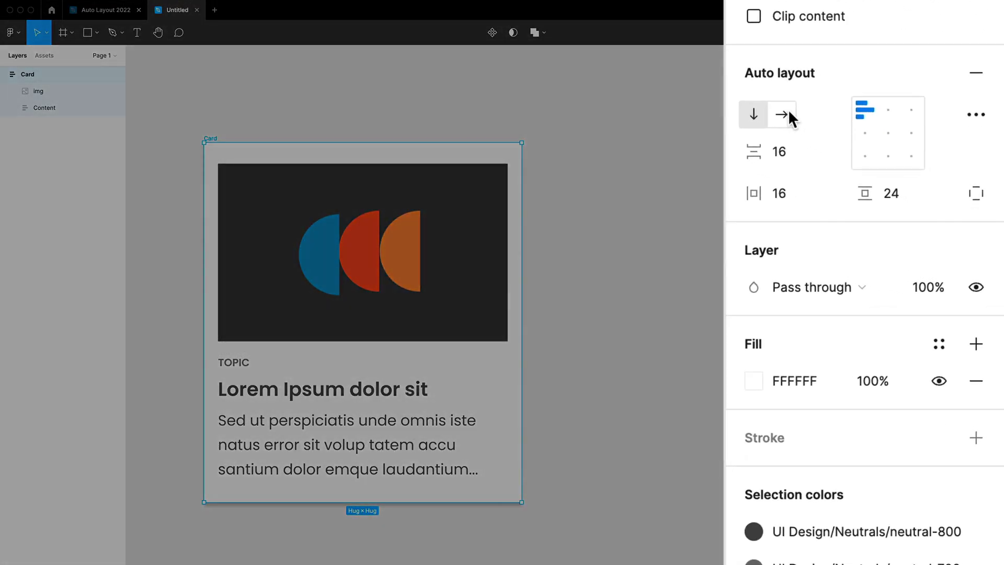
- Switch the Card to horizontal and back, and nudge its gap to 26 then back to 16
left_click(905, 227)
left_click(751, 114)
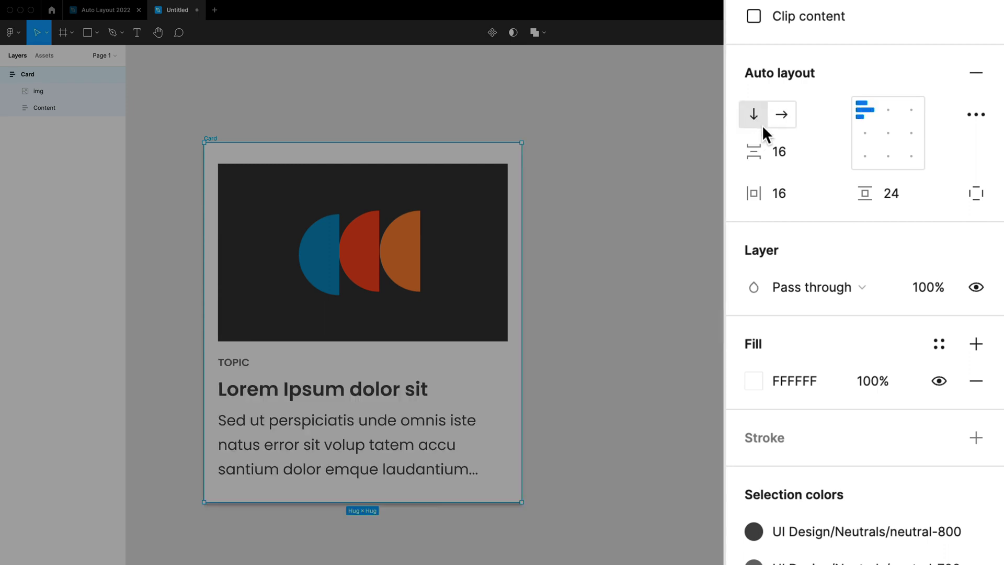
left_click(786, 151)
key("shift+Up")
key("shift+Down")
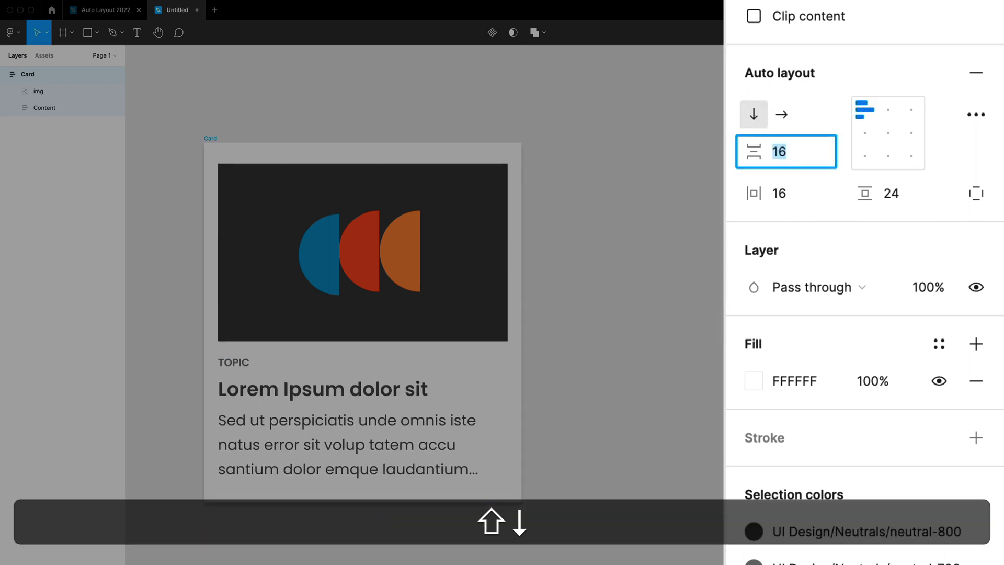
- Nudge horizontal padding to 24 and back to 16, then show per-side padding fields
left_click(784, 194)
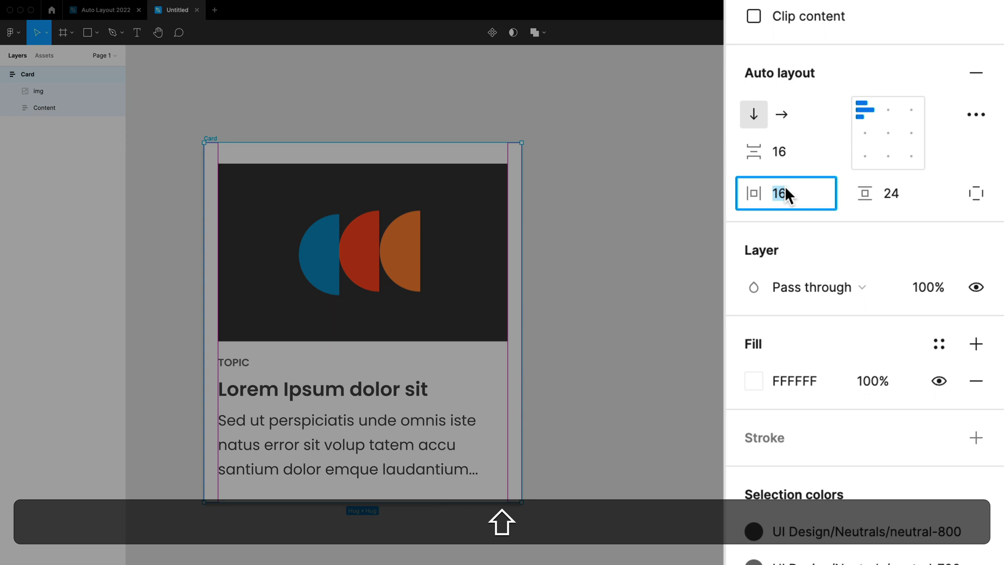
key("shift+Up")
key("shift+Down")
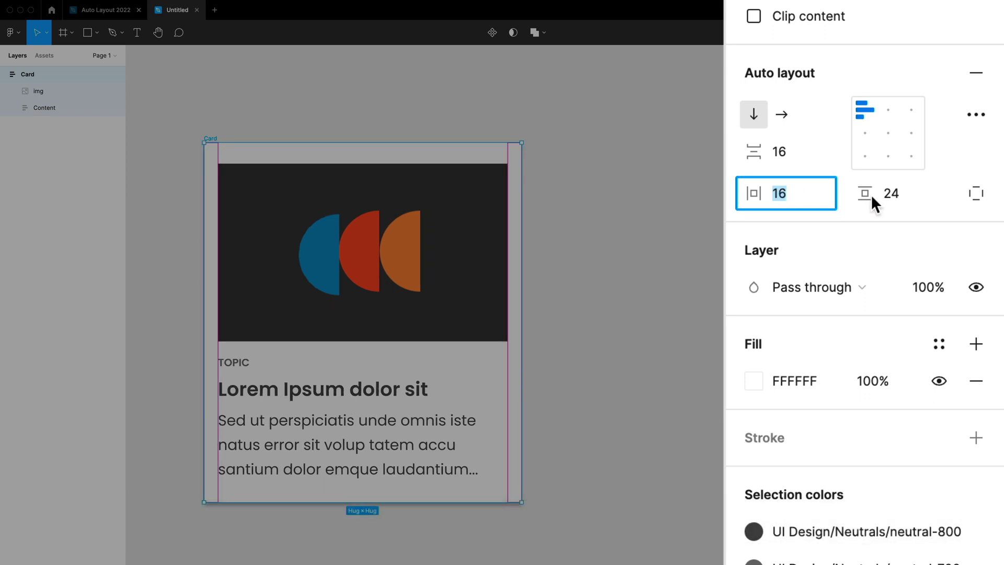
left_click(973, 194)
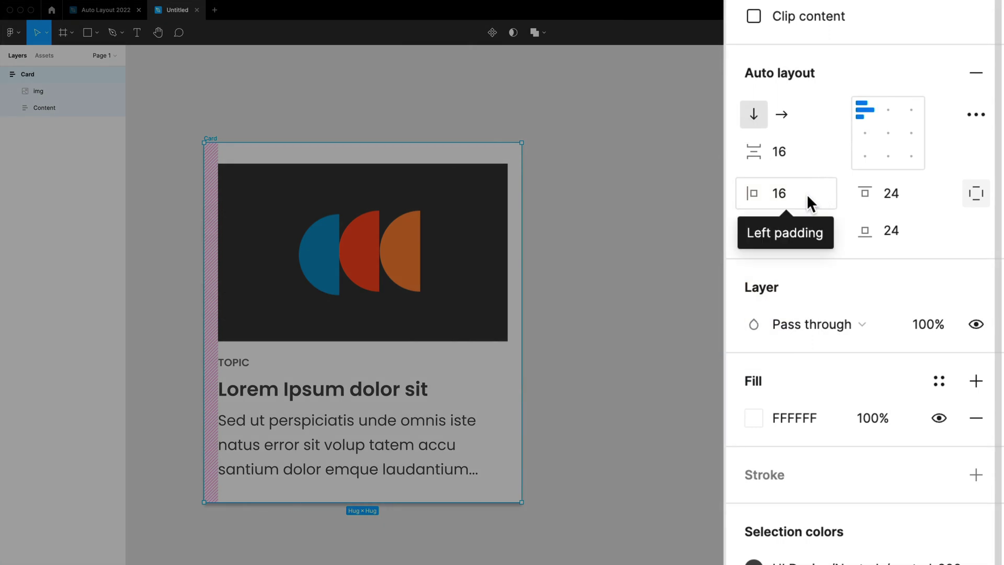
- Merge the four padding fields and enter 16 for left, top, right and bottom
key("super")
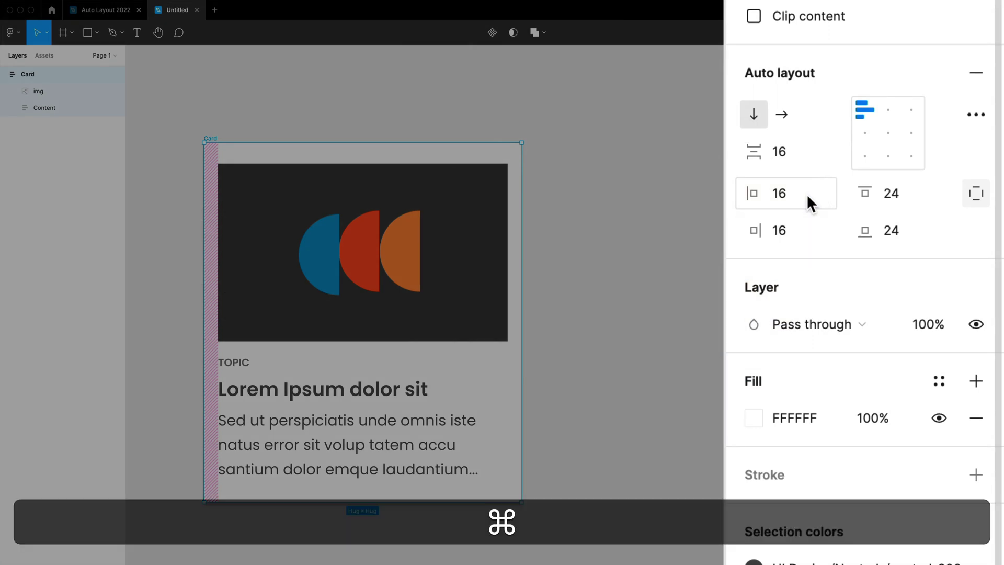
left_click(806, 193, "super")
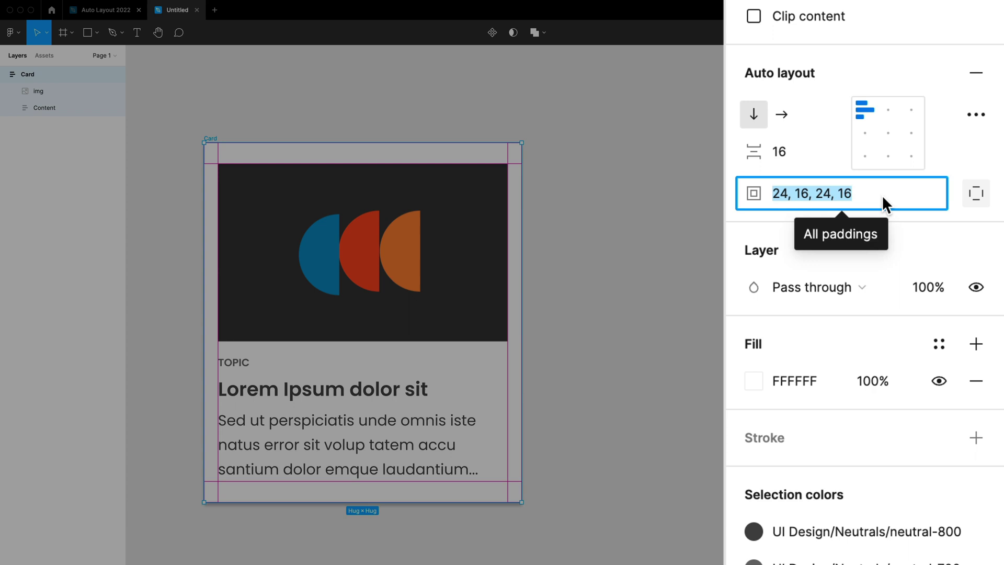
type("16")
key("Return")
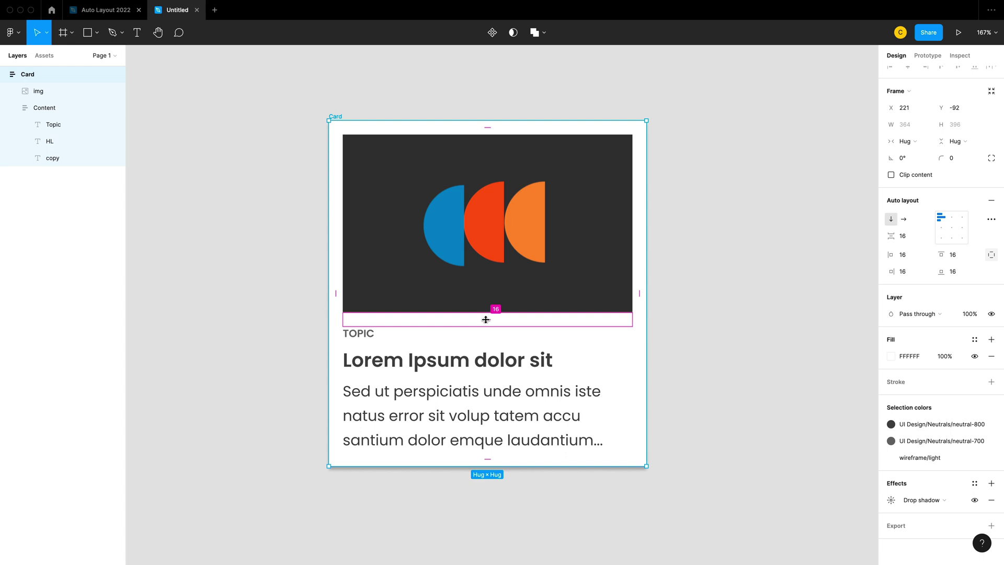
- Drag the on-canvas handles to widen the image-text gap and snap right padding to 24
mouse_move(487, 318)
left_mouse_down()
mouse_move(485, 336)
mouse_move(487, 320)
left_mouse_up()
mouse_move(638, 290)
left_mouse_down()
mouse_move(654, 289)
mouse_move(639, 293)
left_mouse_up()
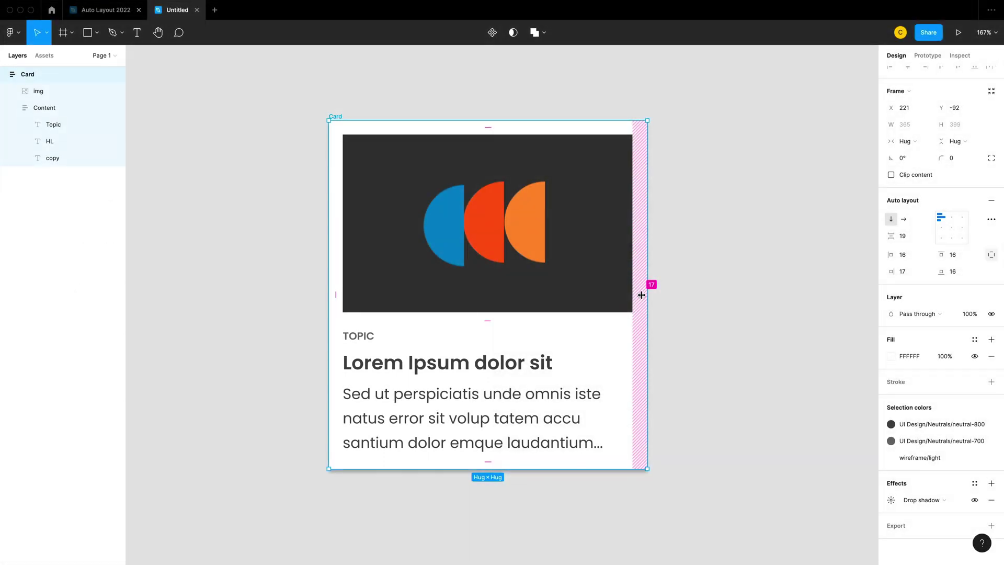
mouse_move(638, 293)
left_mouse_down()
mouse_move(667, 293)
mouse_move(638, 298)
left_mouse_up()
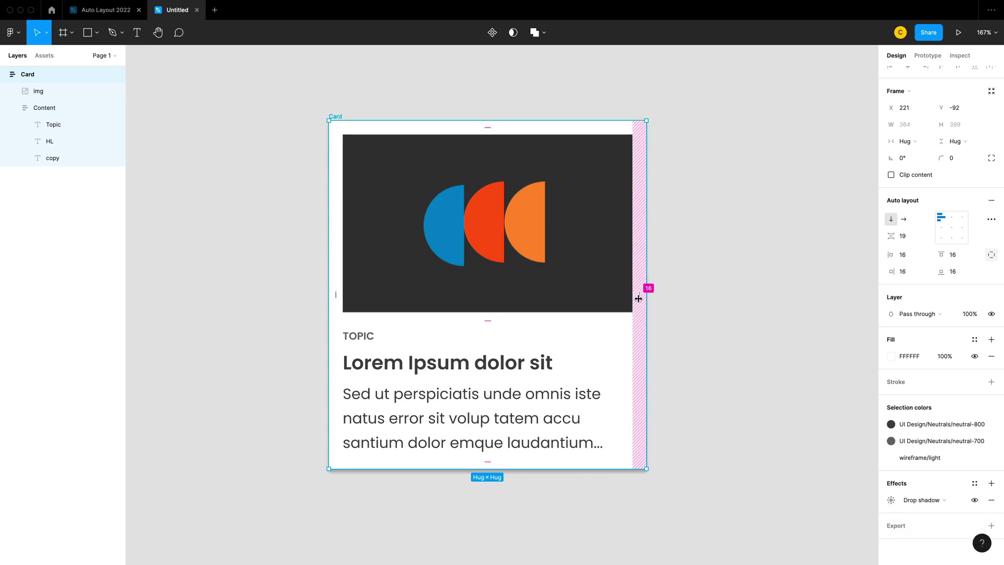
- Set the image-text gap to 24 on canvas and widen both side paddings to 35
left_click(487, 319)
type("24")
key("Return")
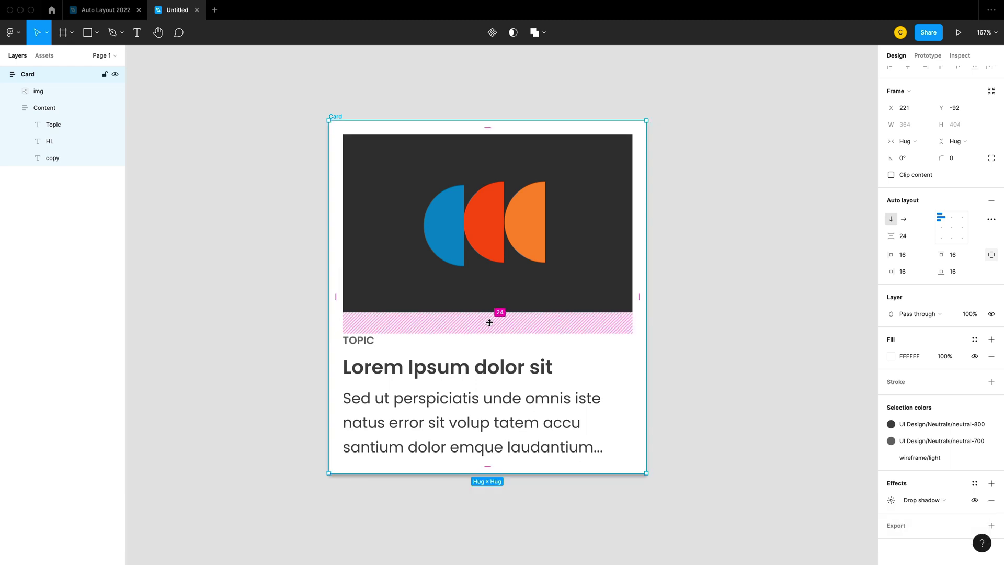
mouse_move(645, 296)
left_mouse_down()
mouse_move(717, 298)
mouse_move(654, 305)
mouse_move(737, 307)
mouse_move(657, 305)
left_mouse_up()
left_click(706, 319)
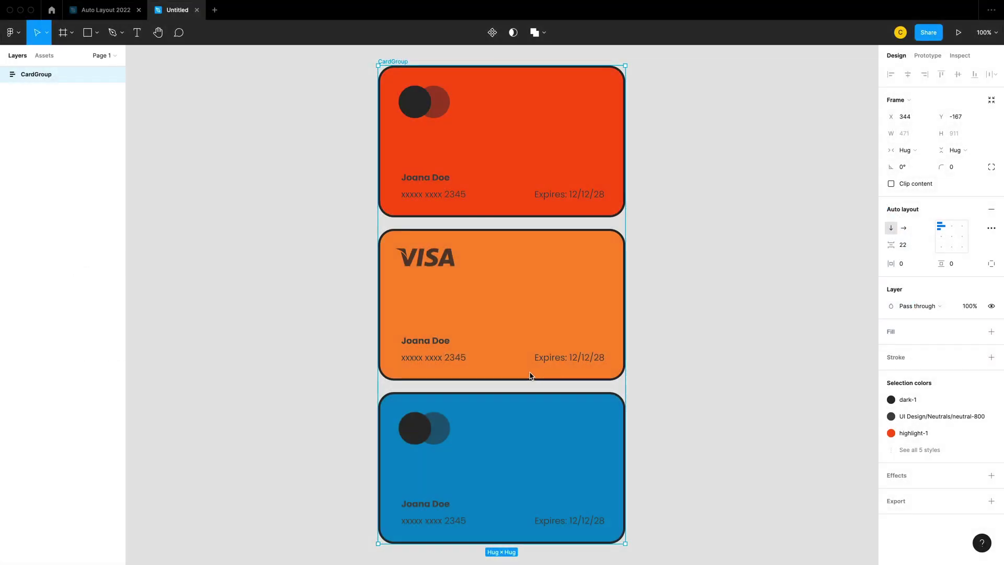
- Overlap the cards at -199 spacing, switch to horizontal, and deepen overlap to -350
left_click_drag(503, 383, 500, 209)
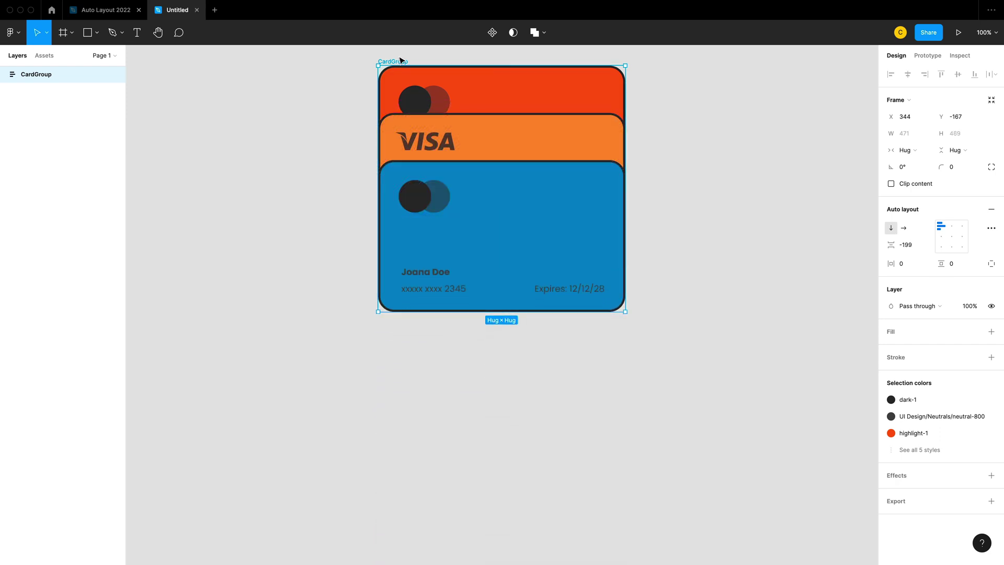
left_click_drag(403, 61, 244, 162)
left_click(903, 228)
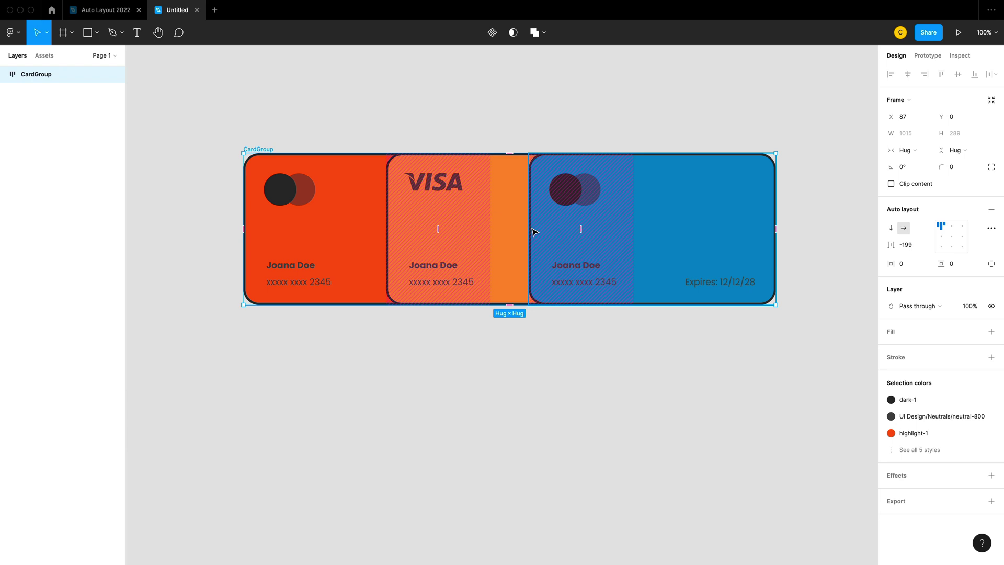
left_click_drag(581, 229, 460, 226)
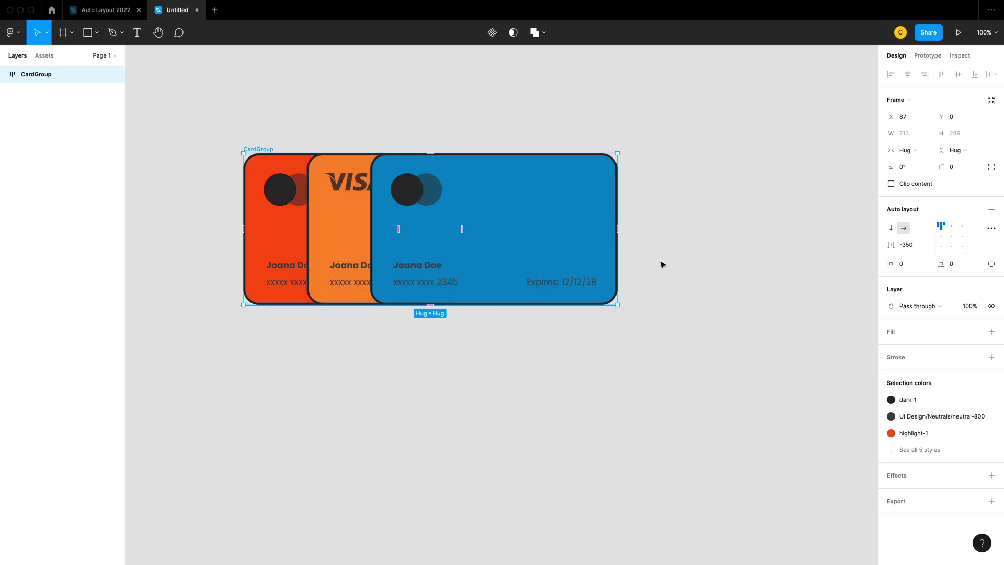
left_click(680, 262)
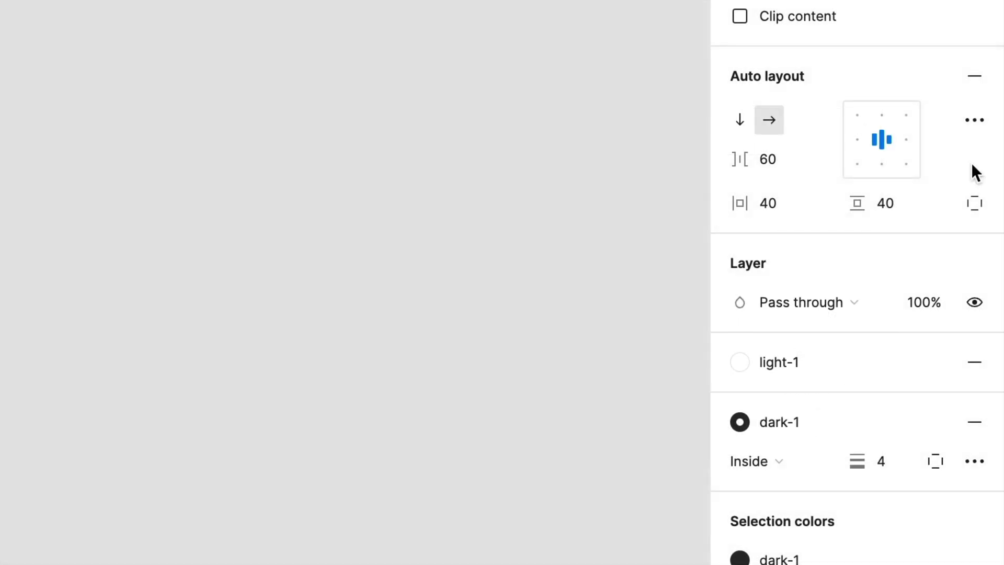
- Set the spacing mode to Space between and widen the frame to show children spreading out
left_click(974, 122)
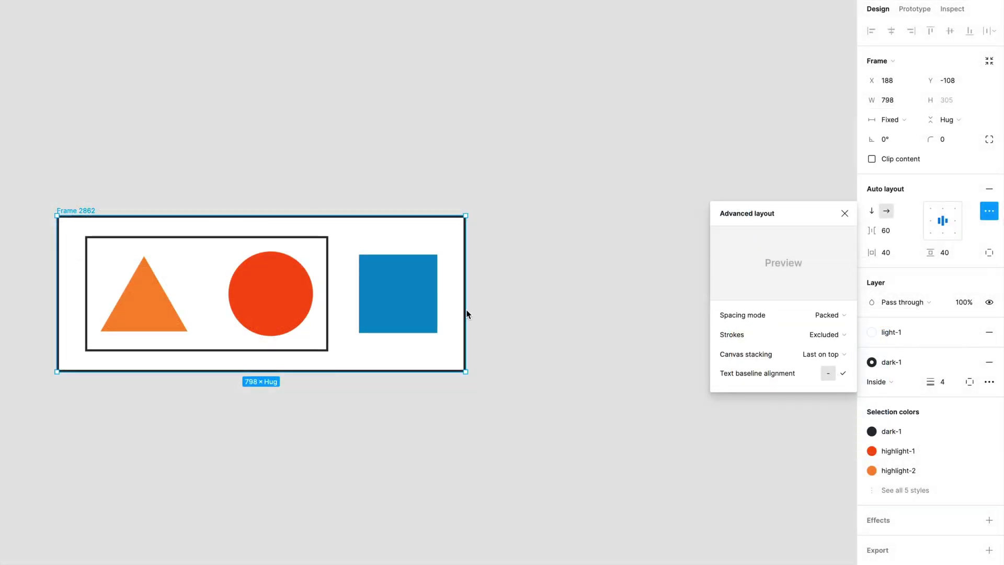
left_click_drag(465, 305, 555, 308)
left_click(930, 220)
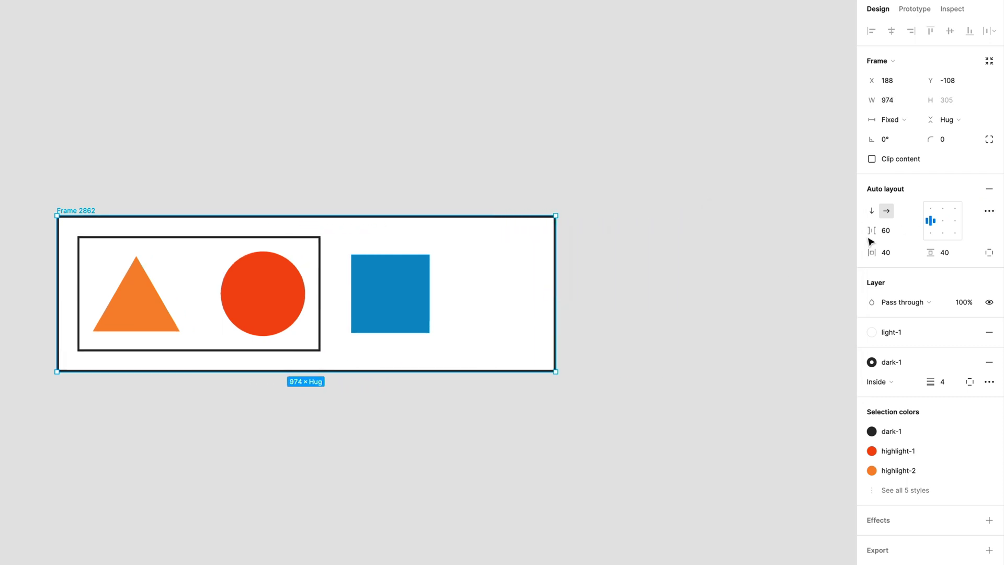
left_click(988, 211)
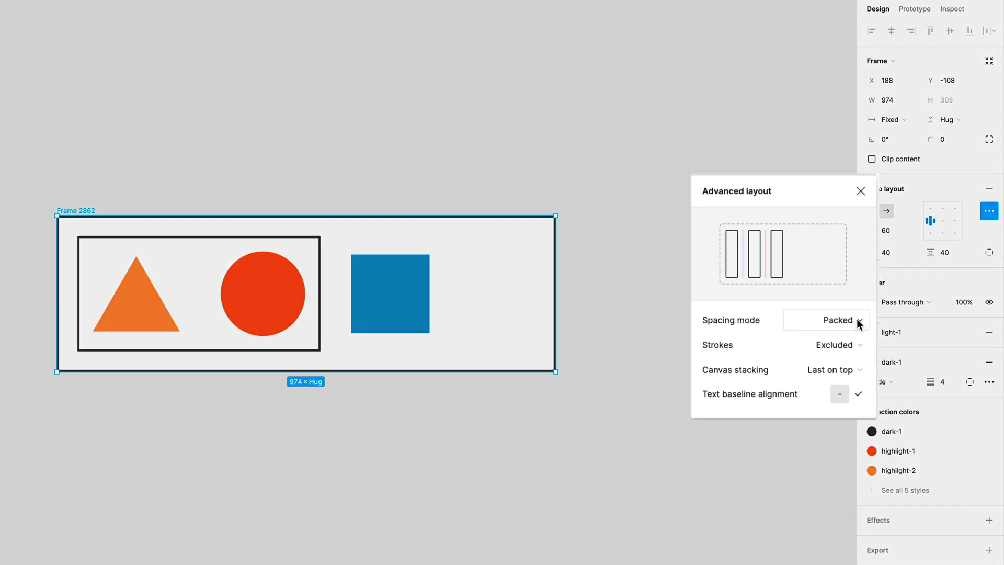
left_click(844, 314)
left_click(910, 369)
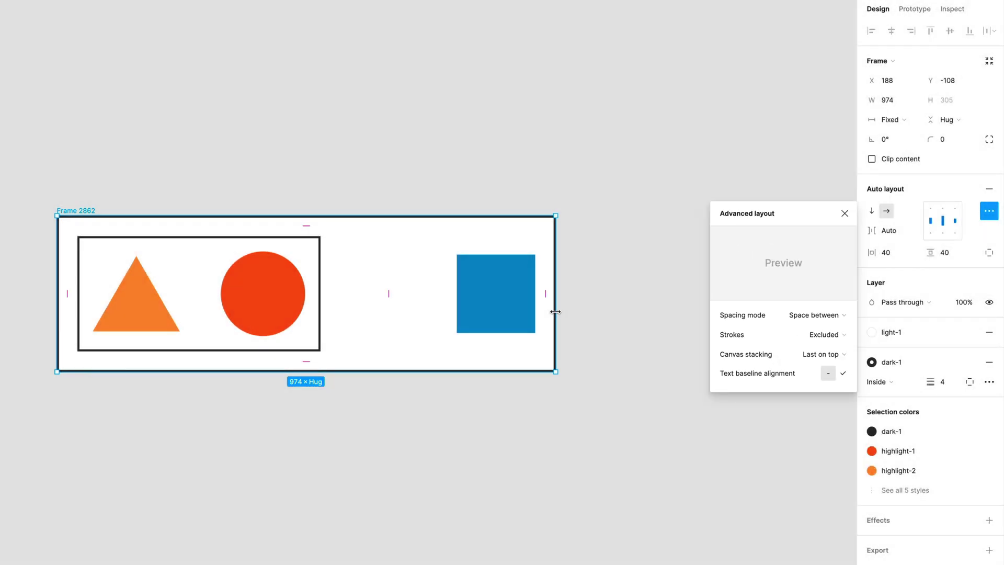
left_click_drag(553, 309, 637, 316)
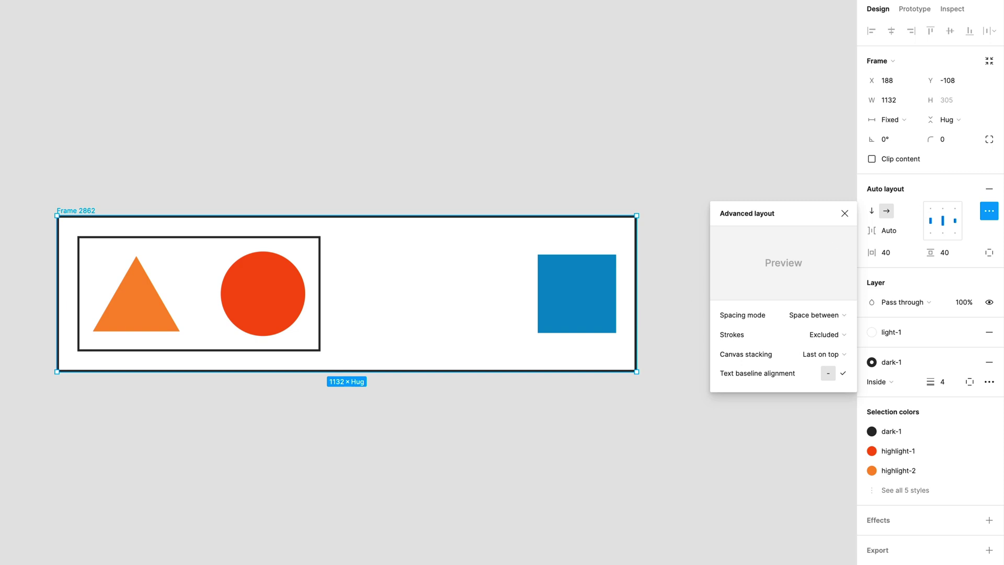
left_click(988, 212)
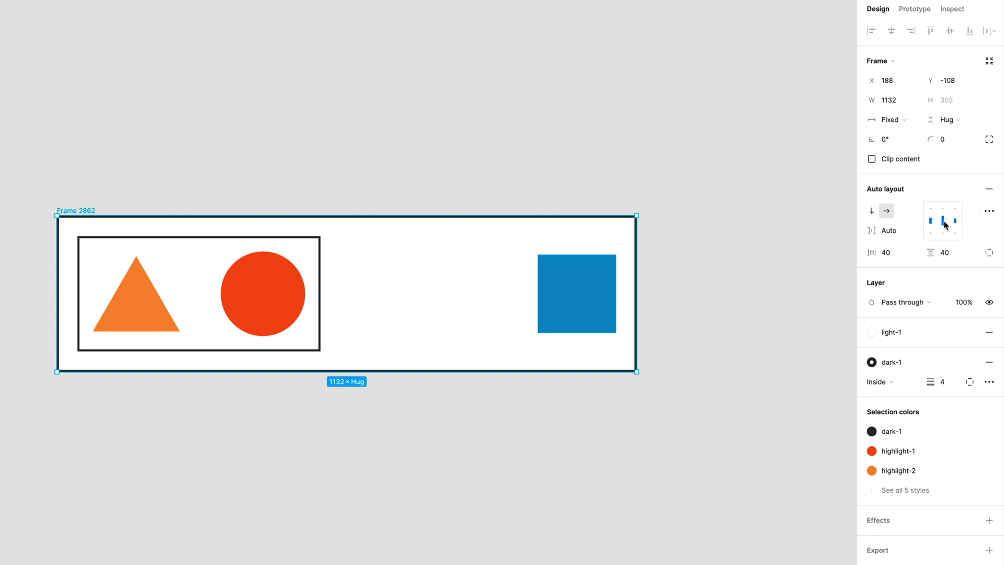
- Toggle spacing between auto and fixed 60, then set the canvas gap to auto and finally 24
key("x")
key("x")
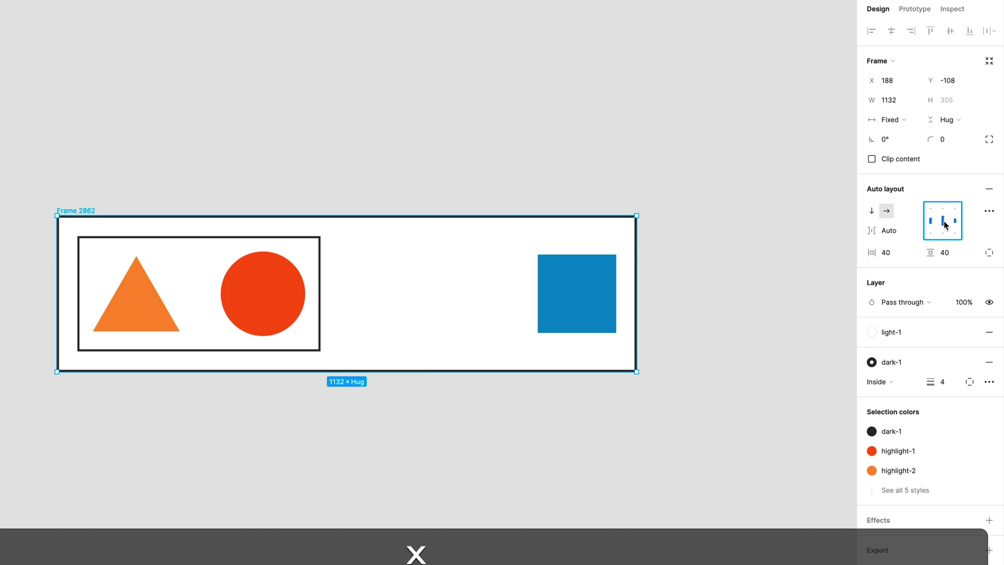
key("x")
key("x")
key("x")
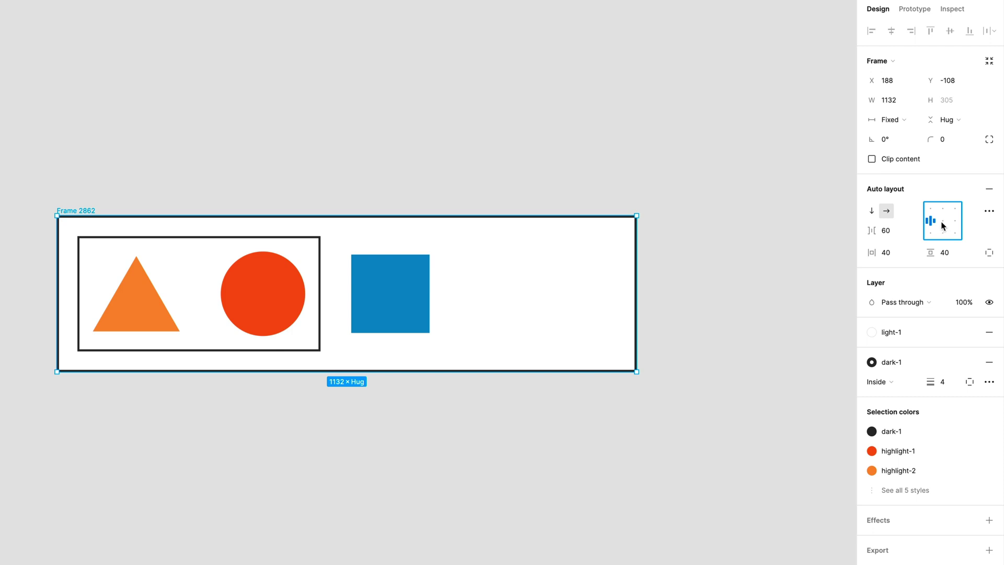
left_click(335, 295)
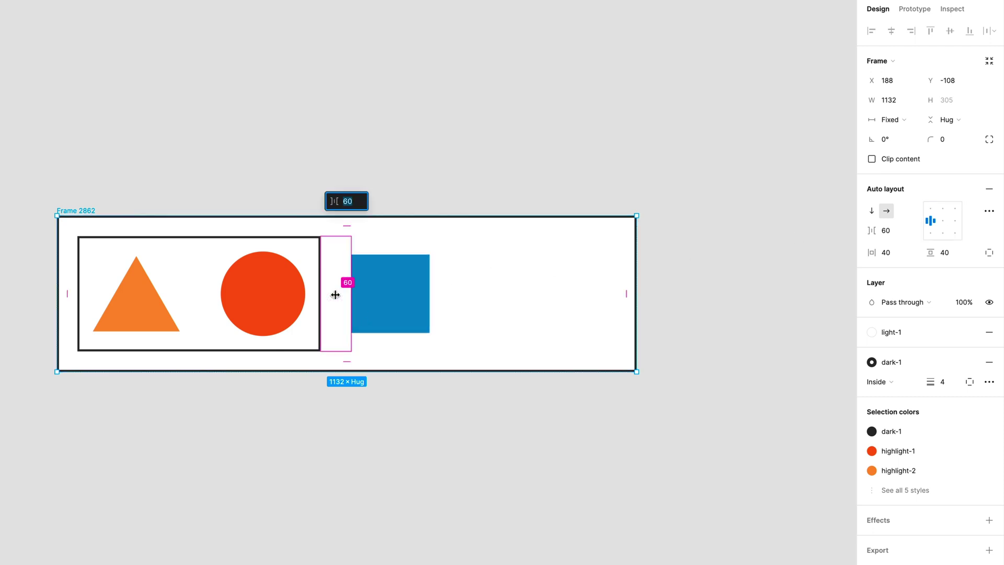
type("auto")
key("Return")
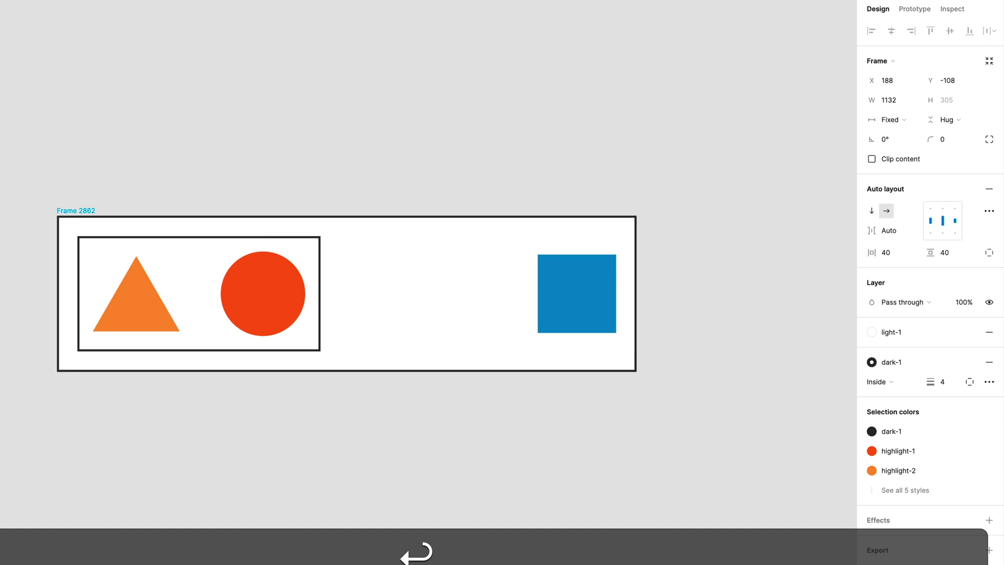
left_click(430, 291)
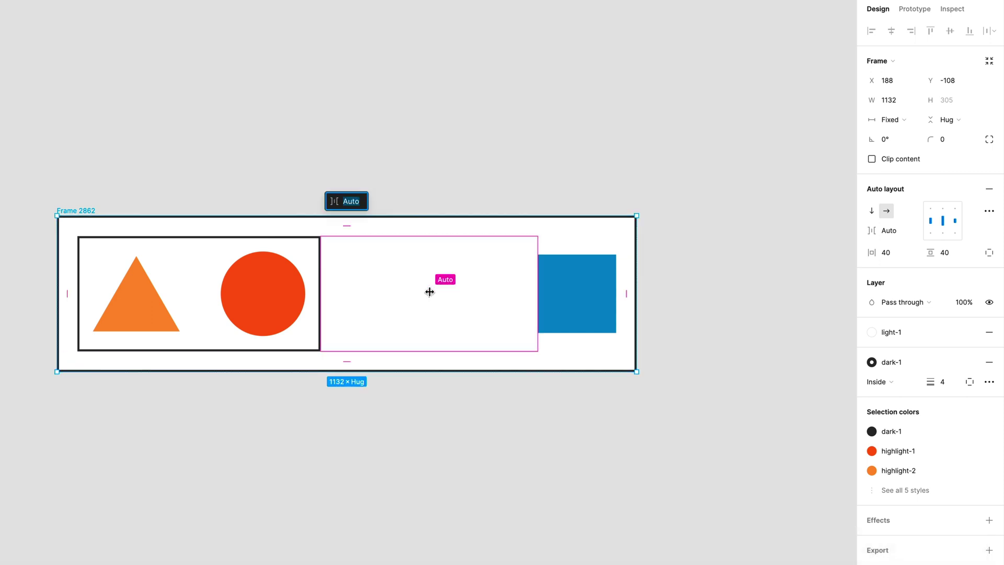
type("24")
key("Return")
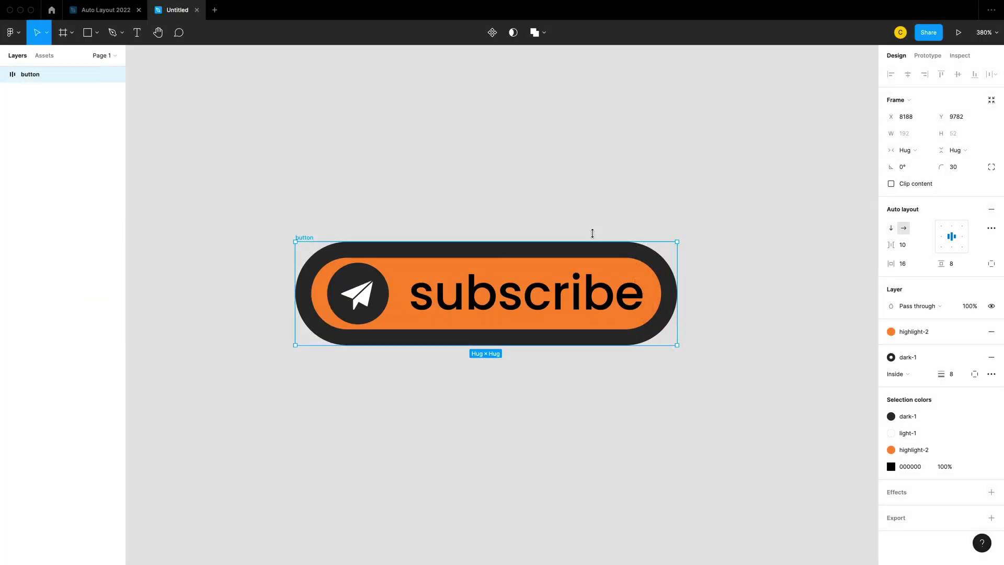
- Set Strokes to Included in layout in Advanced layout so the button becomes 208×68
left_click(991, 228)
left_click(865, 334)
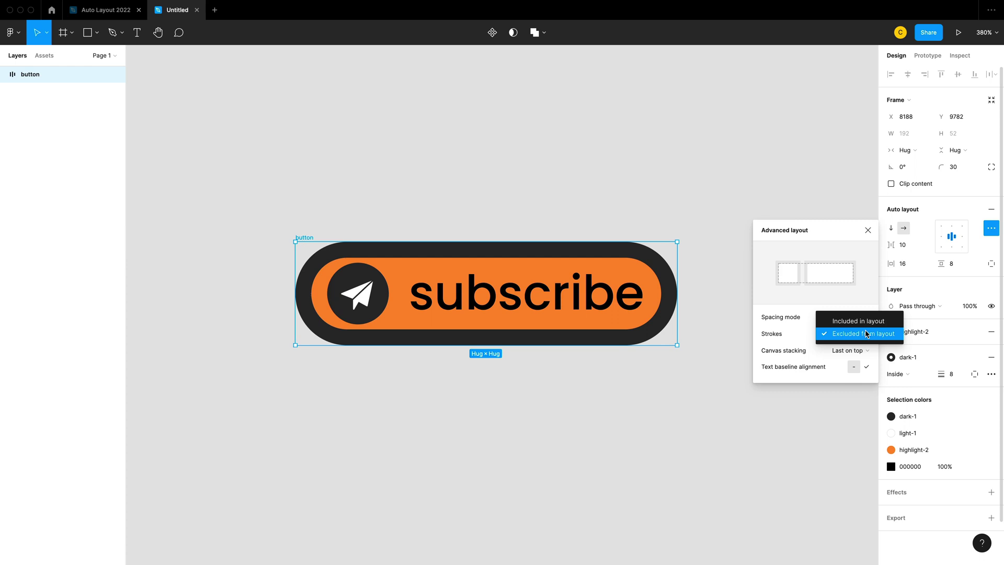
left_click(867, 323)
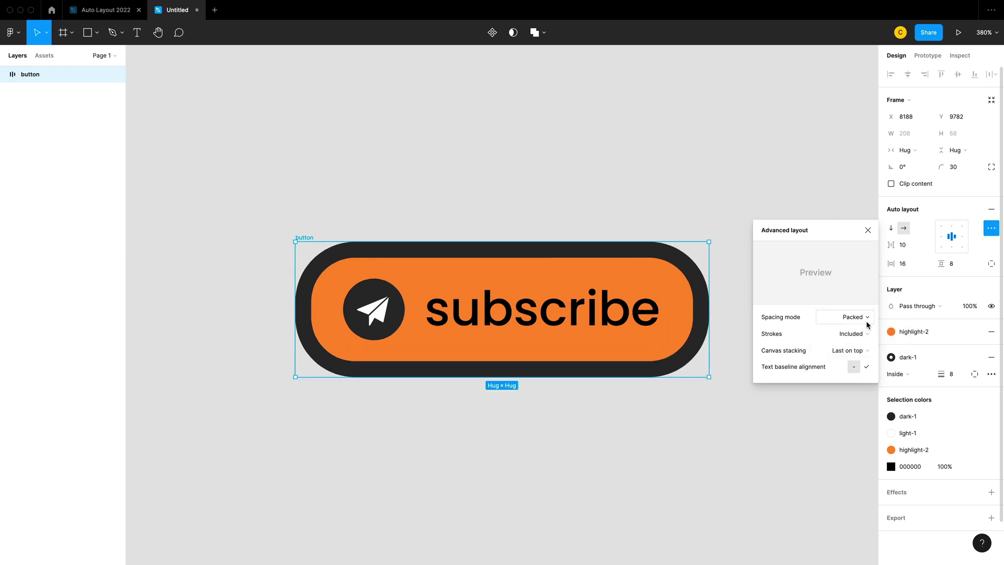
left_click(865, 333)
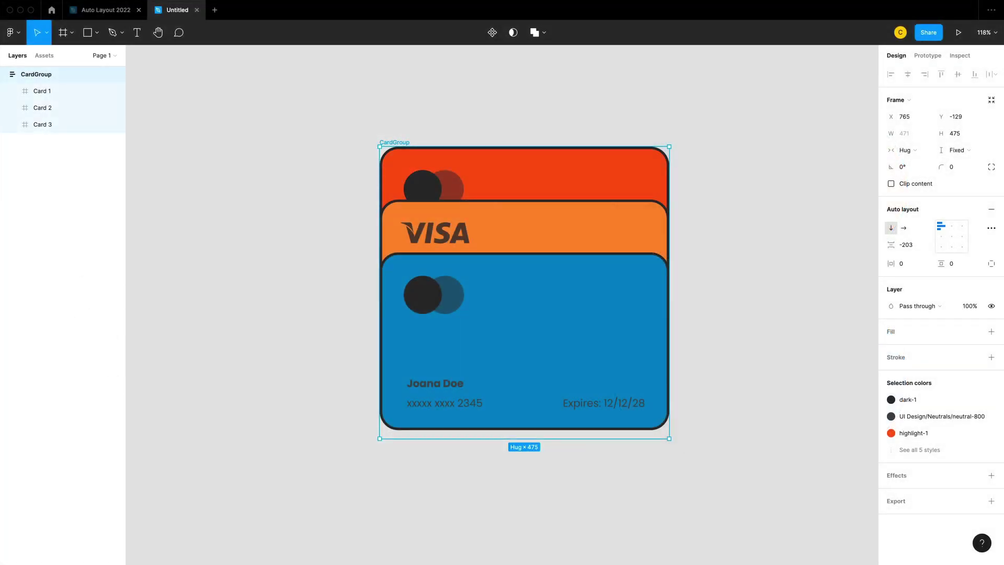
- Set Canvas stacking to First on top and move Card 3 to the front of the layer order
left_click(989, 228)
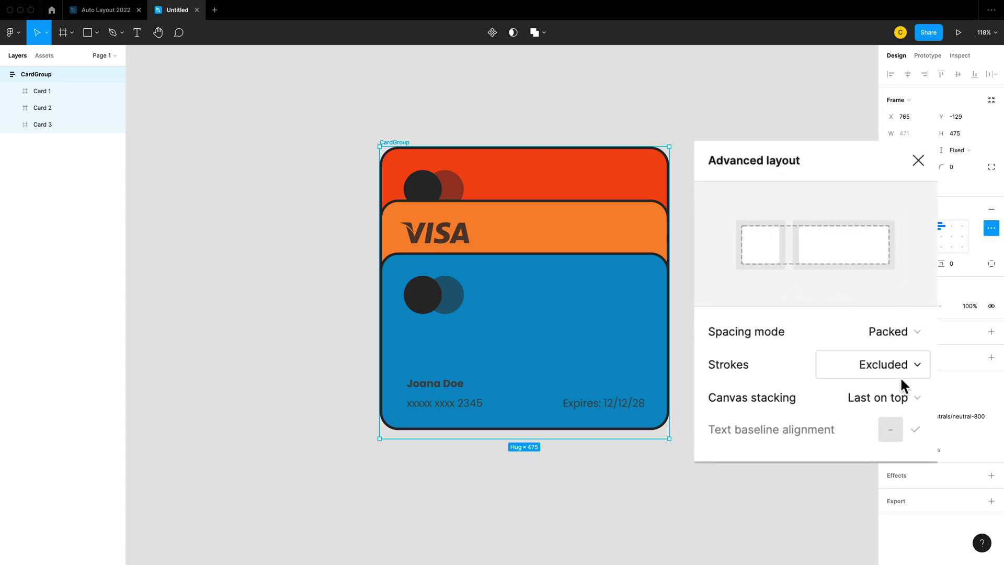
left_click(918, 397)
left_click(912, 374)
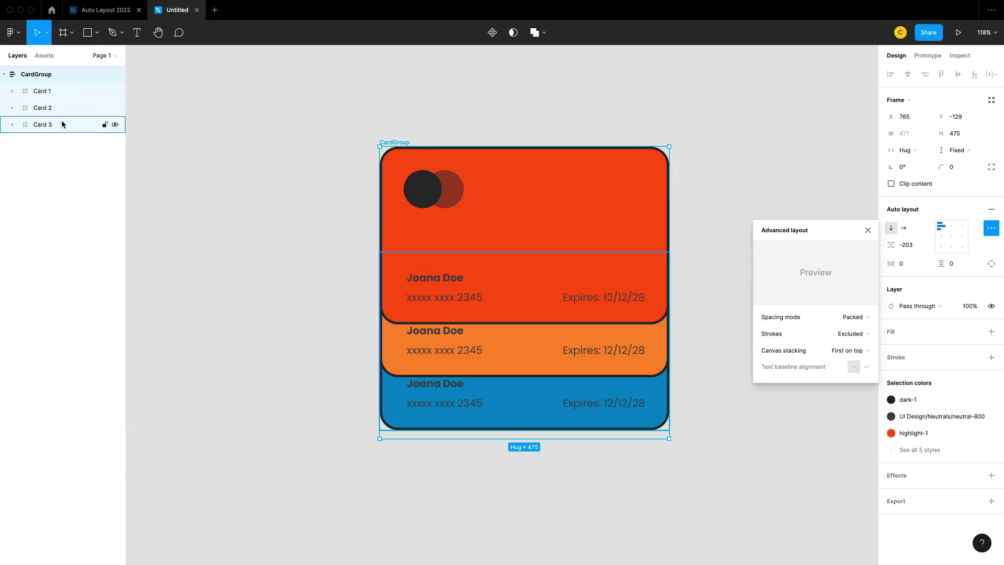
left_click(61, 124)
key("Up")
key("Up")
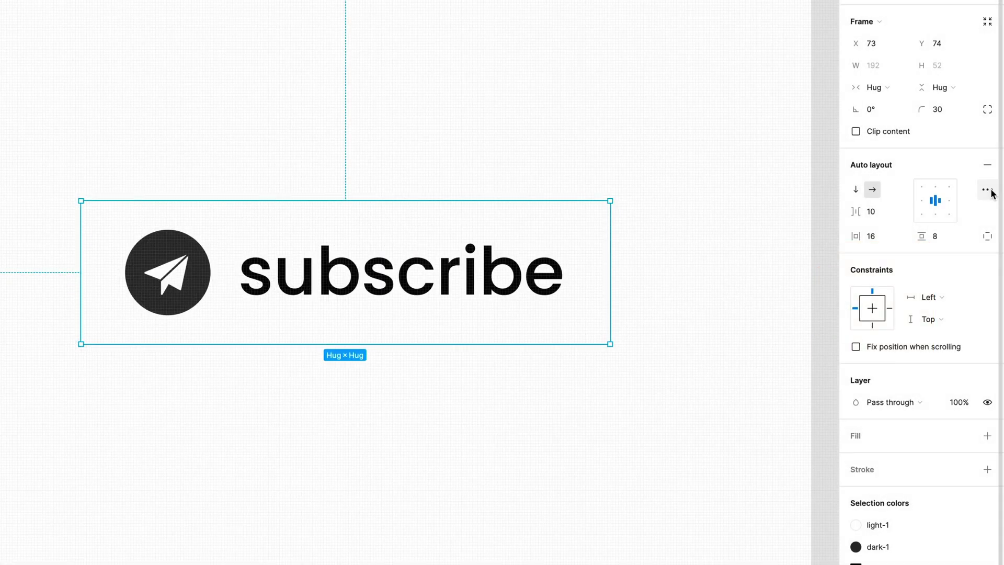
- Enable Text baseline alignment and align the paper-plane icon to the subscribe text baseline
left_click(987, 189)
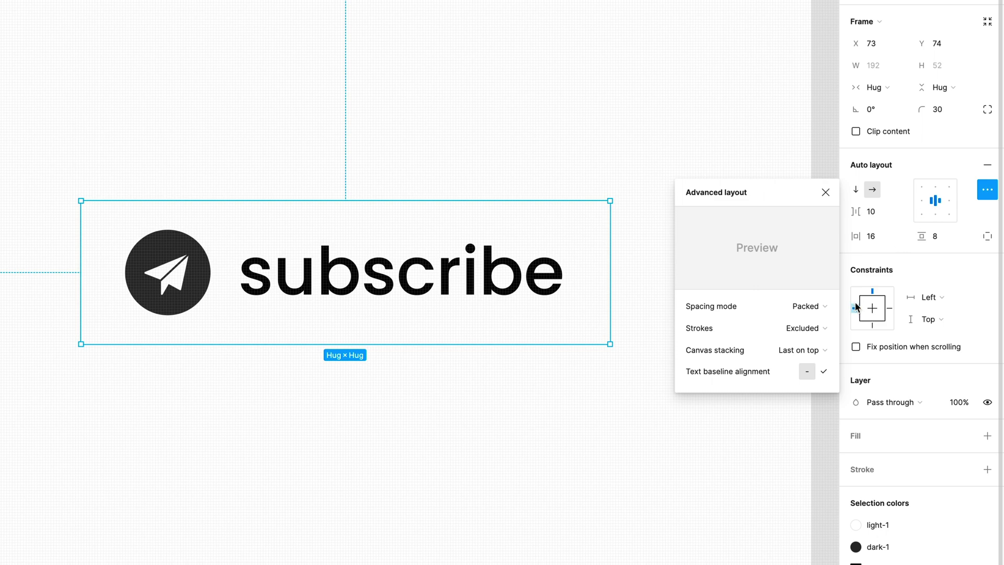
mouse_move(824, 372)
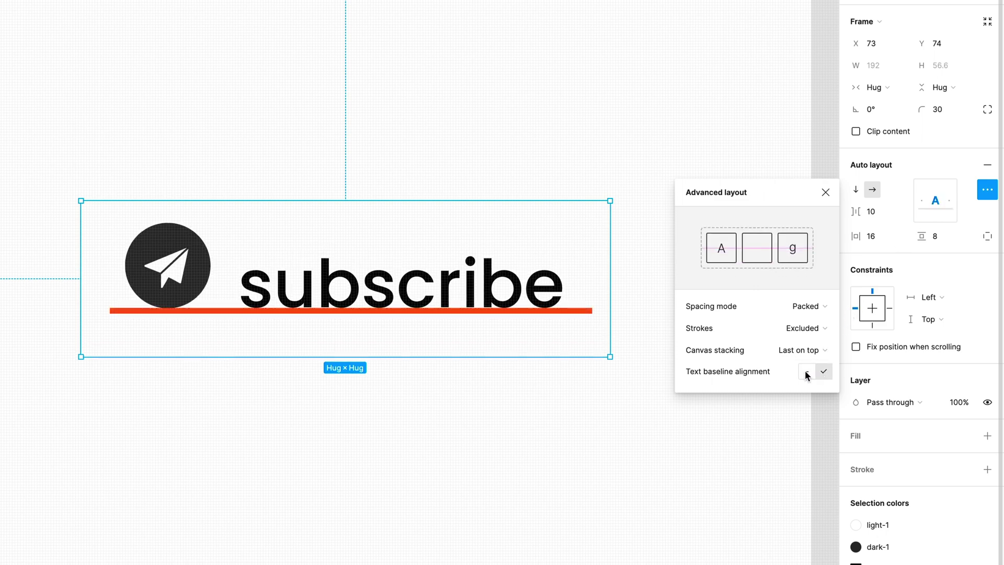
left_click(824, 371)
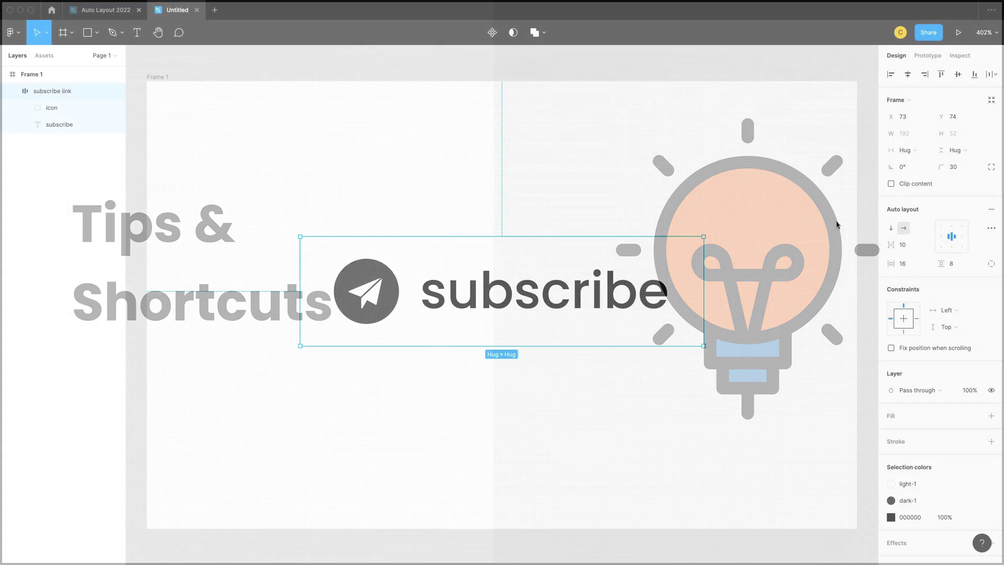
key("b")
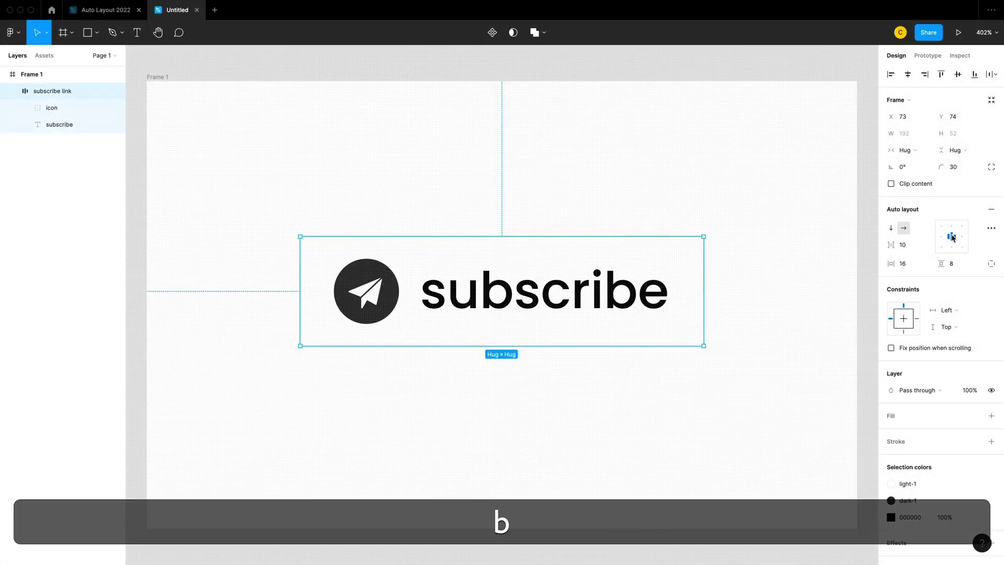
key("b")
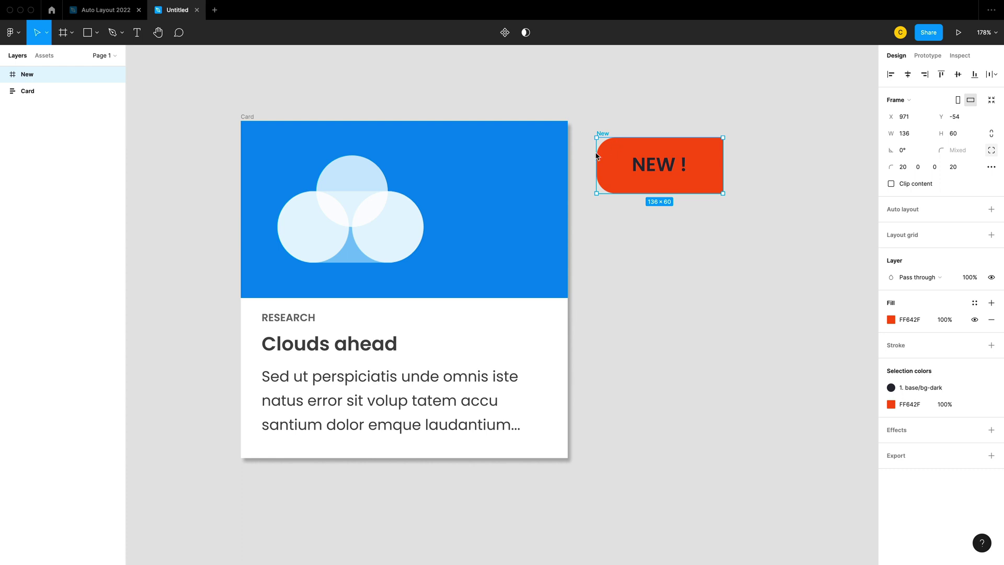
- Move the NEW badge into the card with absolute position at the image's top-right, pinned Right, then narrow the card to 317
left_click_drag(637, 152, 511, 144)
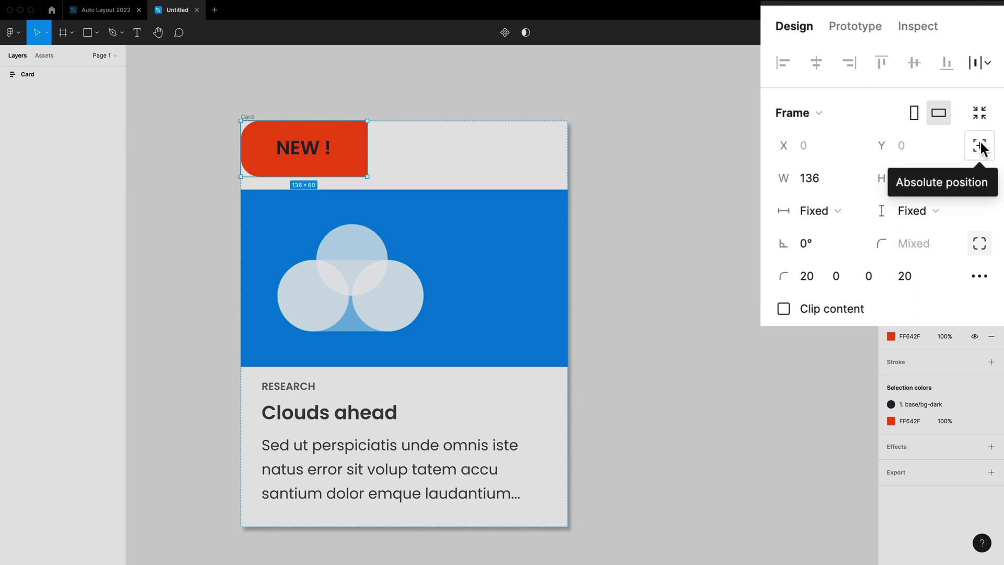
left_click(979, 145)
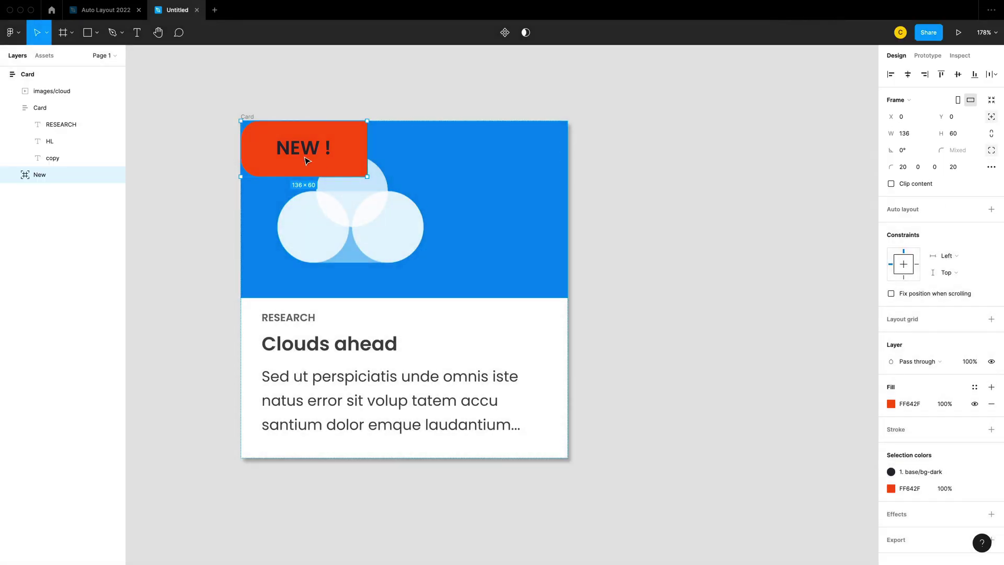
left_click_drag(307, 160, 521, 174)
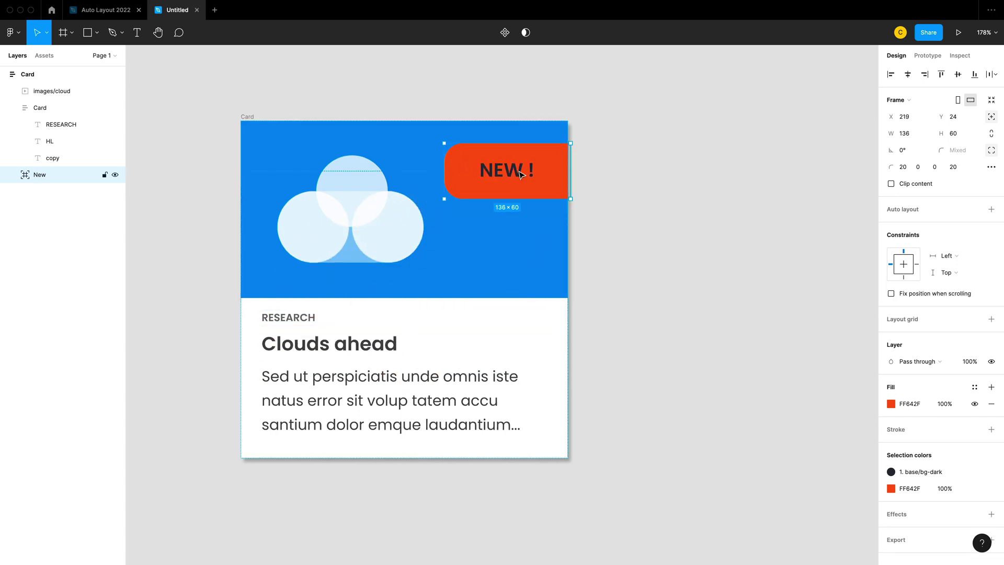
left_click(916, 264)
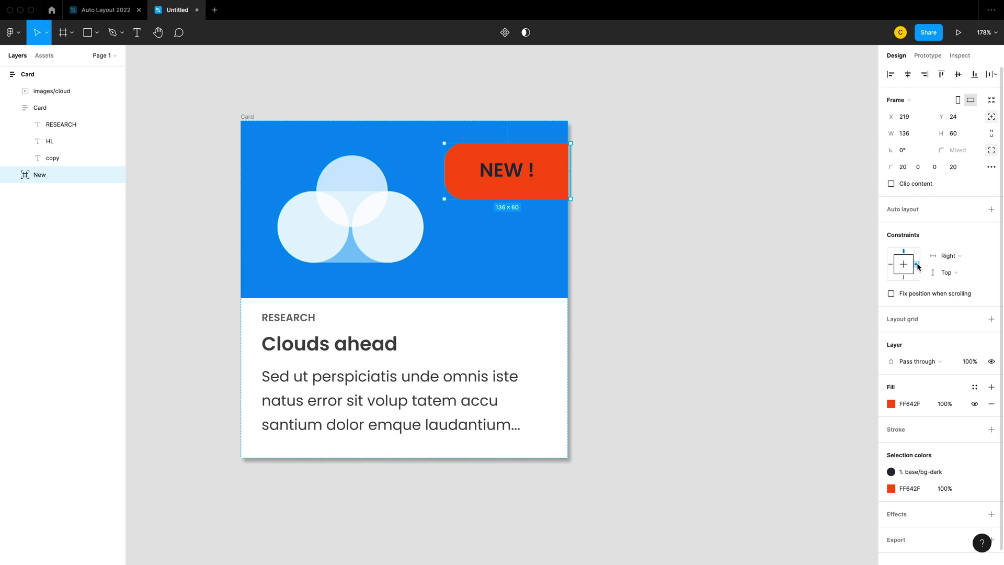
left_click(248, 116)
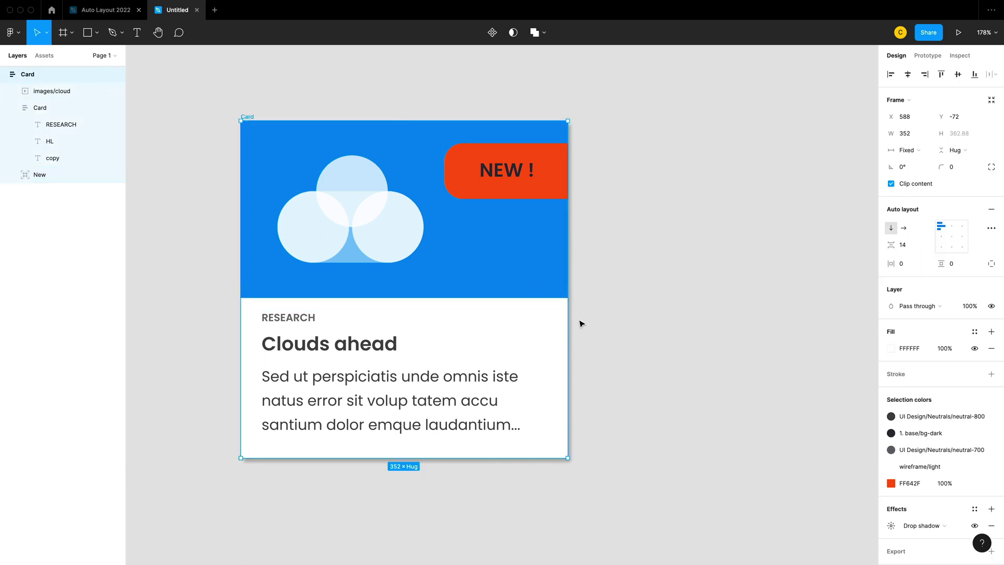
left_click_drag(567, 316, 538, 315)
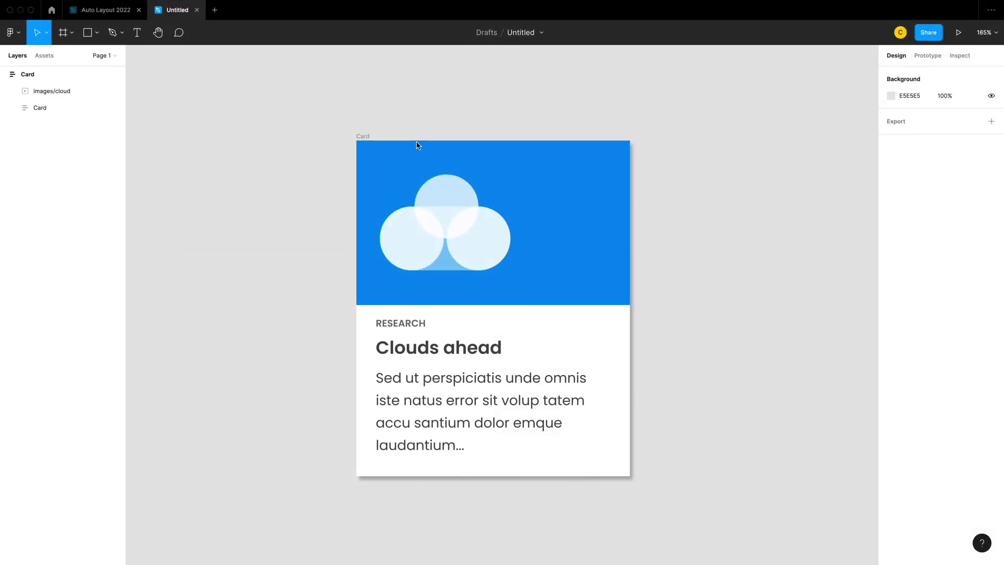
- Set the Card frame's horizontal and vertical resizing to Fixed at 317 × 389
left_click(365, 137)
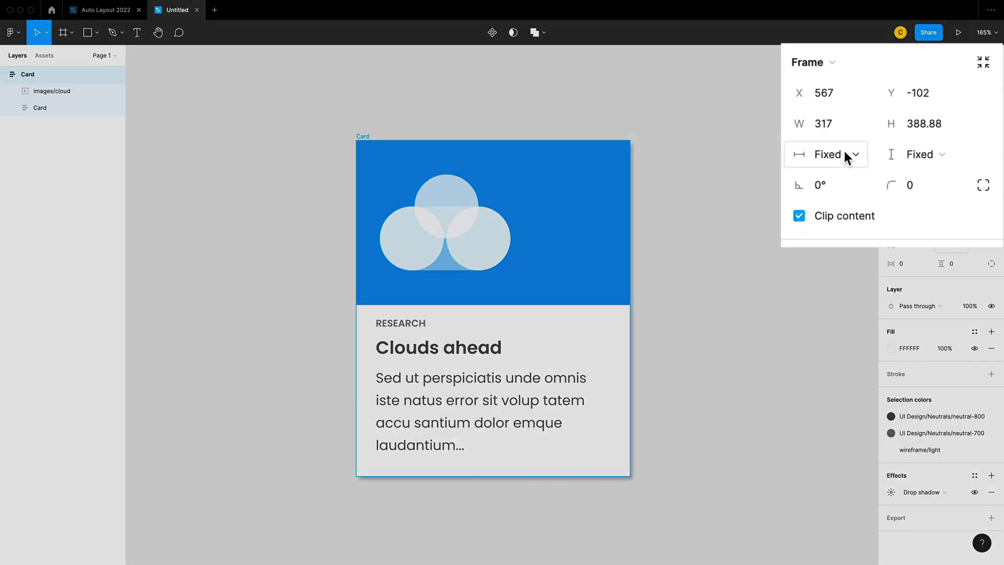
left_click(835, 157)
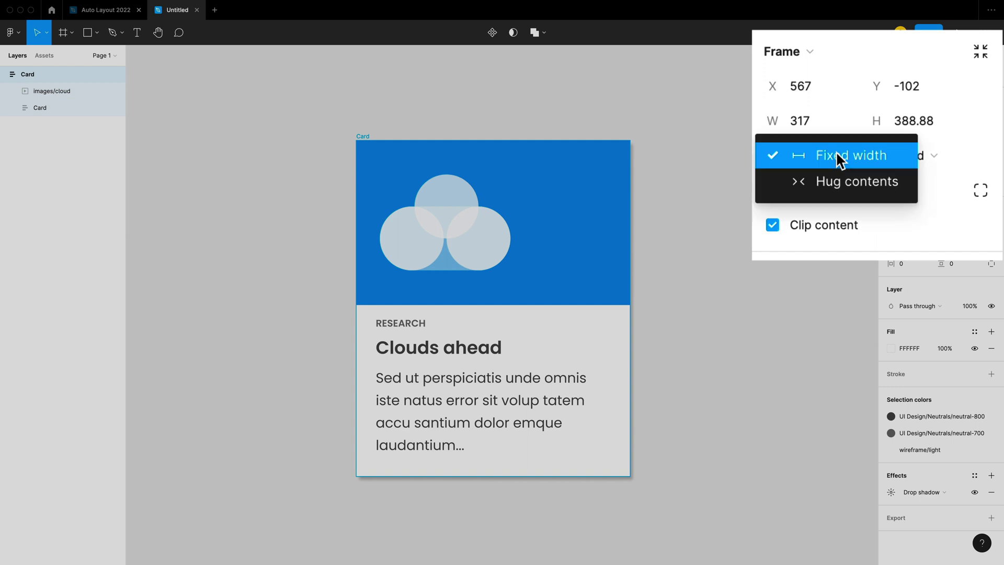
left_click(837, 156)
left_click(937, 157)
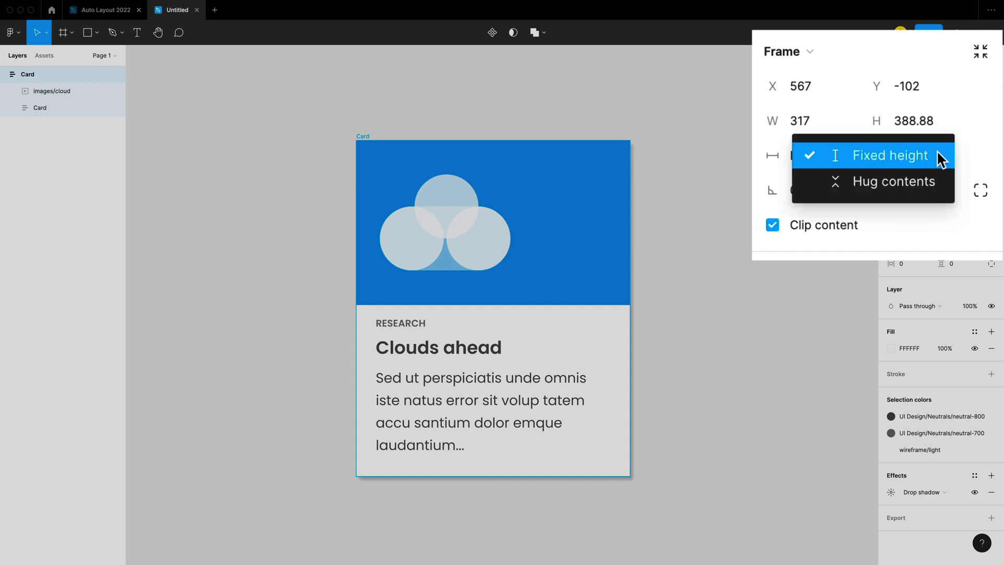
left_click(939, 157)
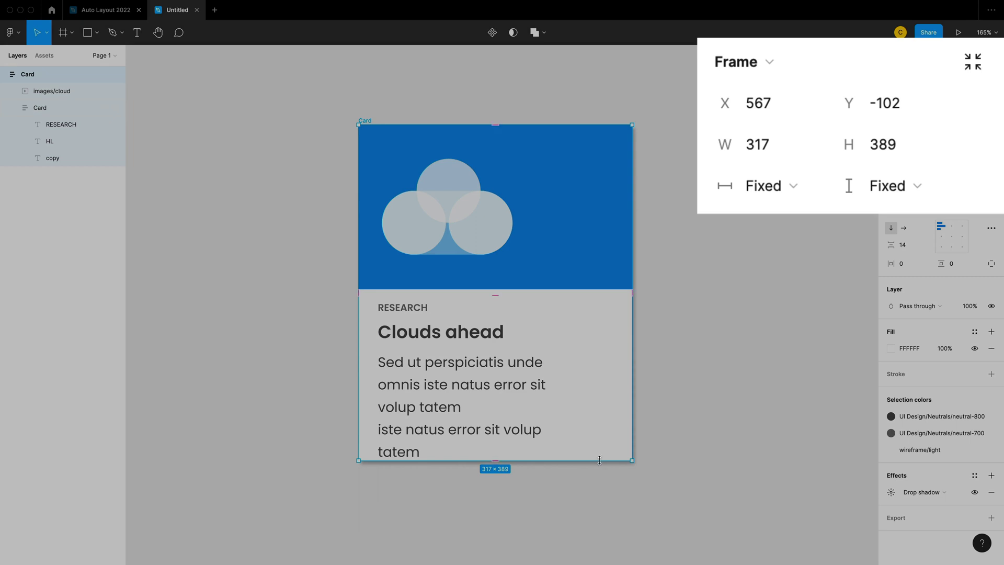
- Set the card's height and width to Hug contents and the inner text frame's width to Fill
double_click(599, 461)
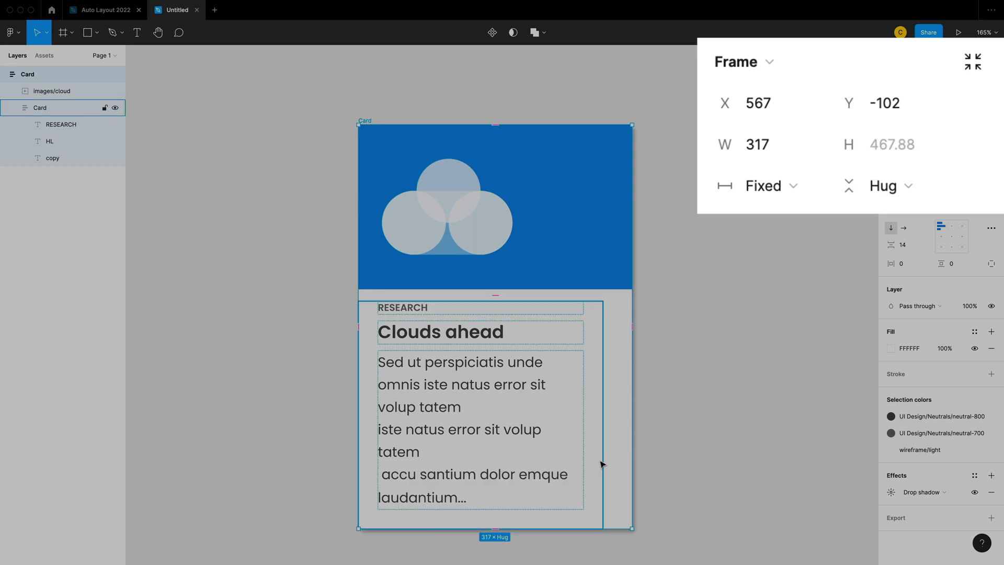
double_click(633, 450)
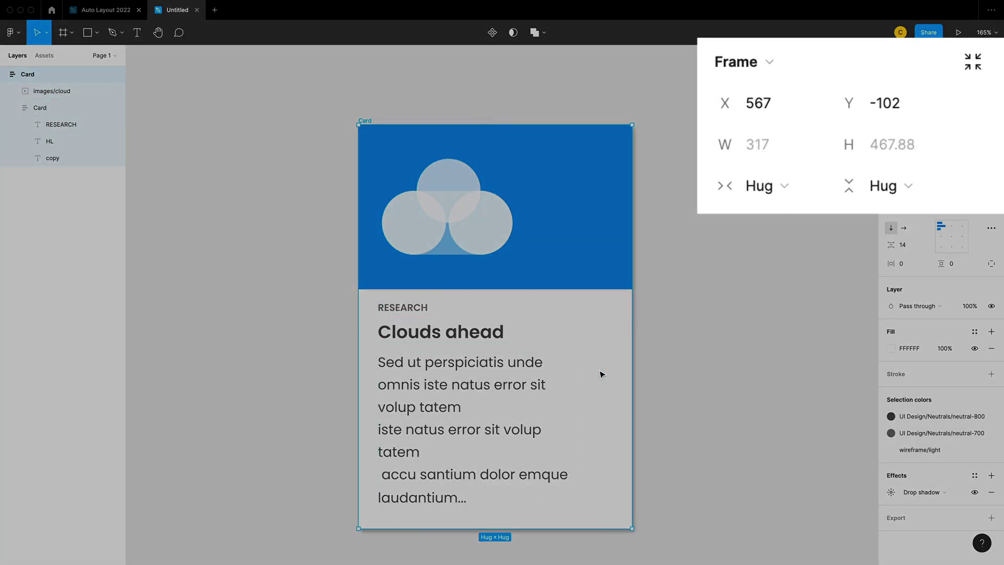
left_click(601, 373)
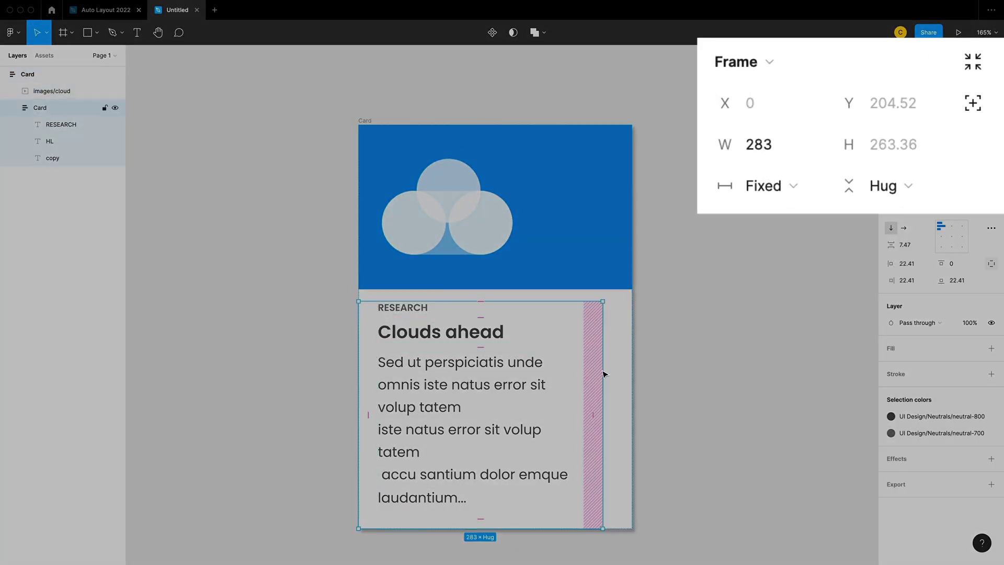
key("alt")
double_click(601, 370, "alt")
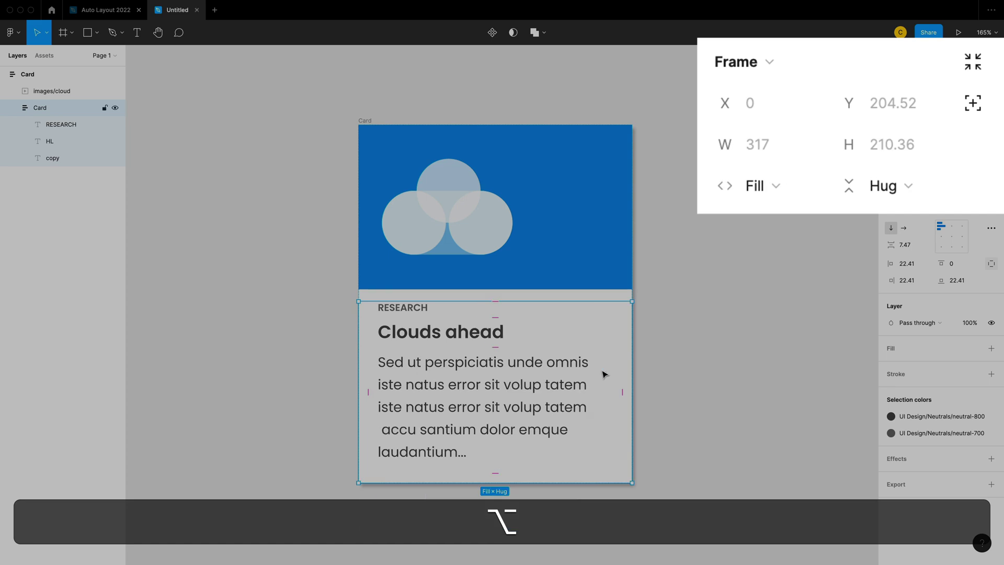
left_click(660, 374)
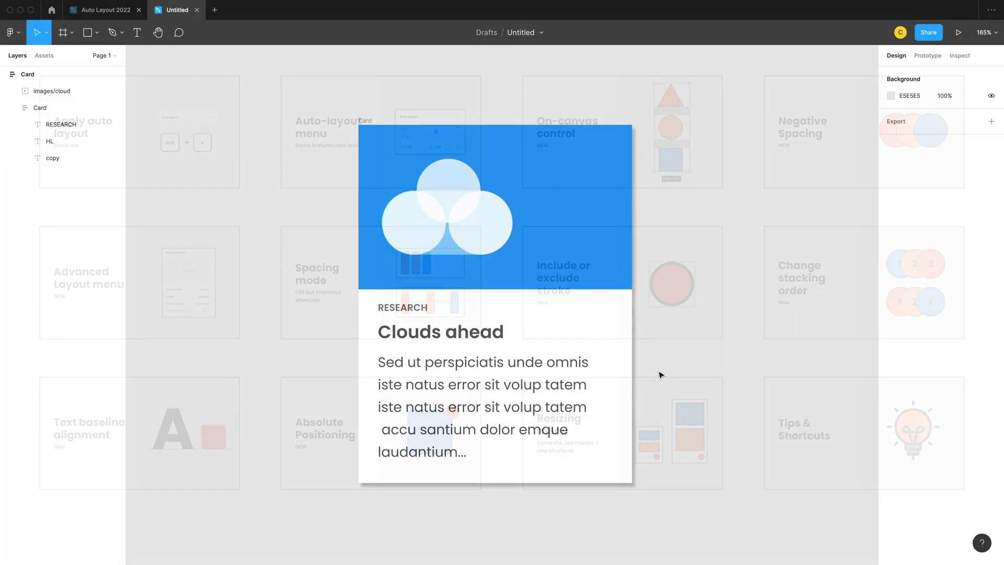